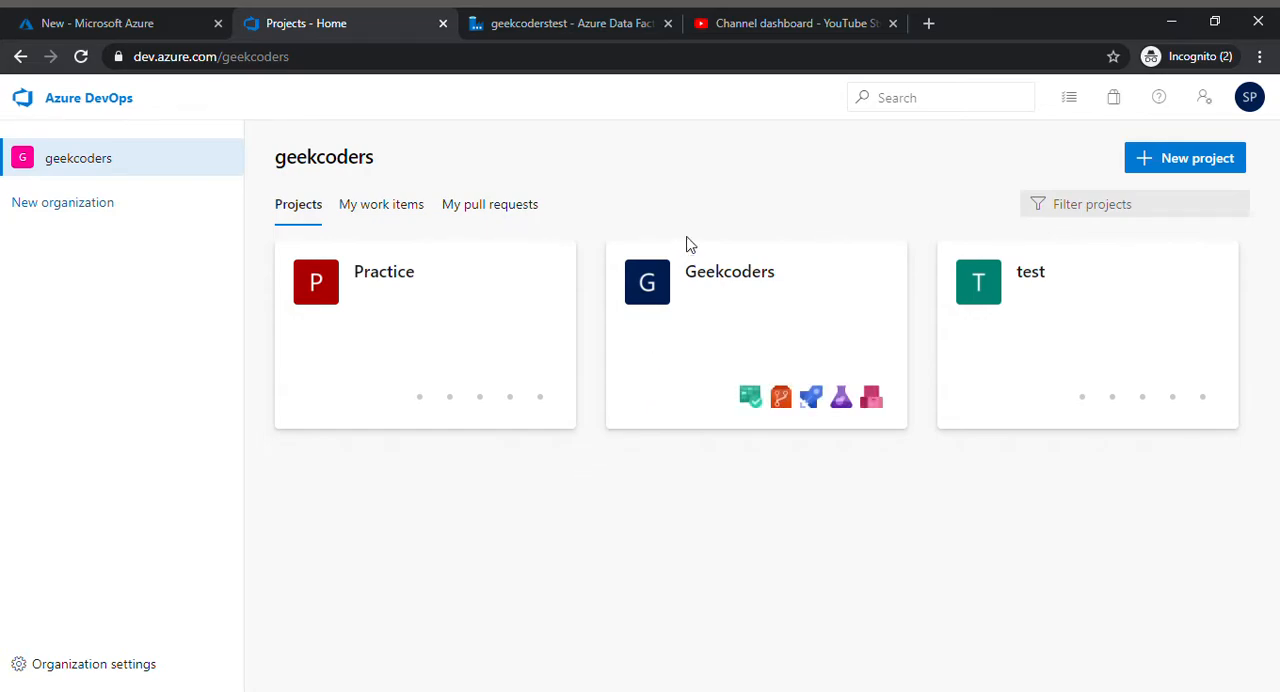
# Step: Create a new project named Testing with public visibility in the geekcoders organization
pyautogui.click(1195, 170)
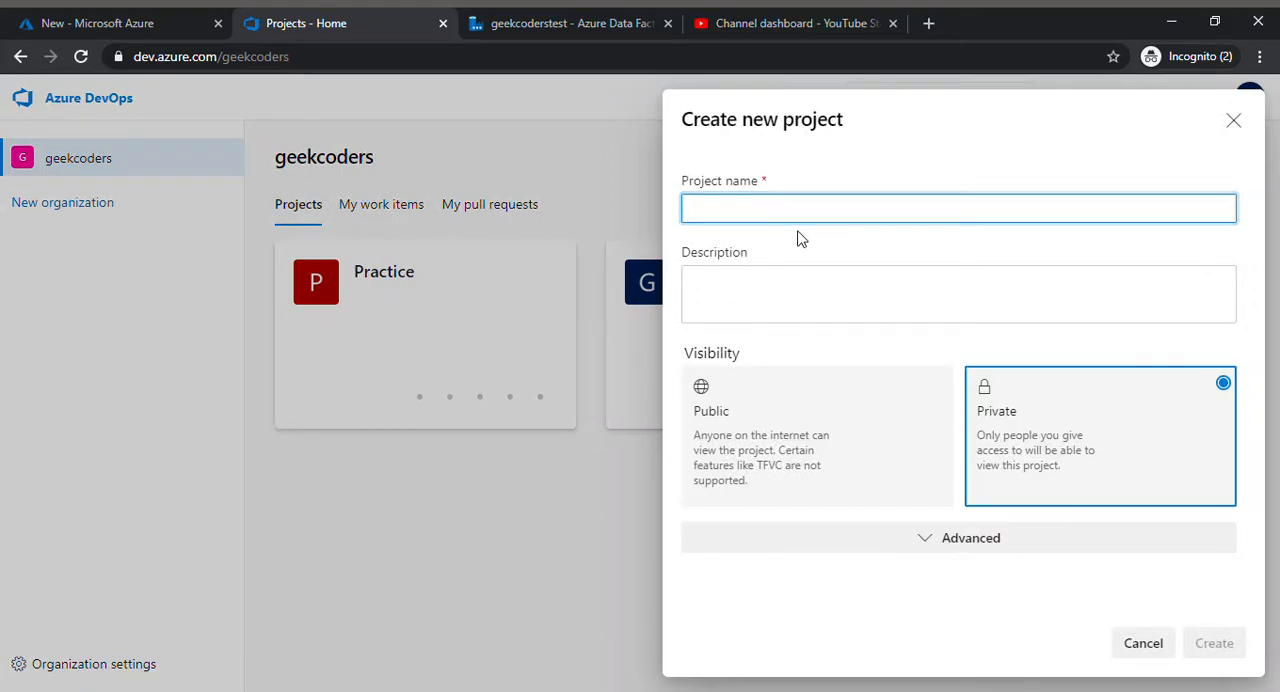
pyautogui.write('Testing')
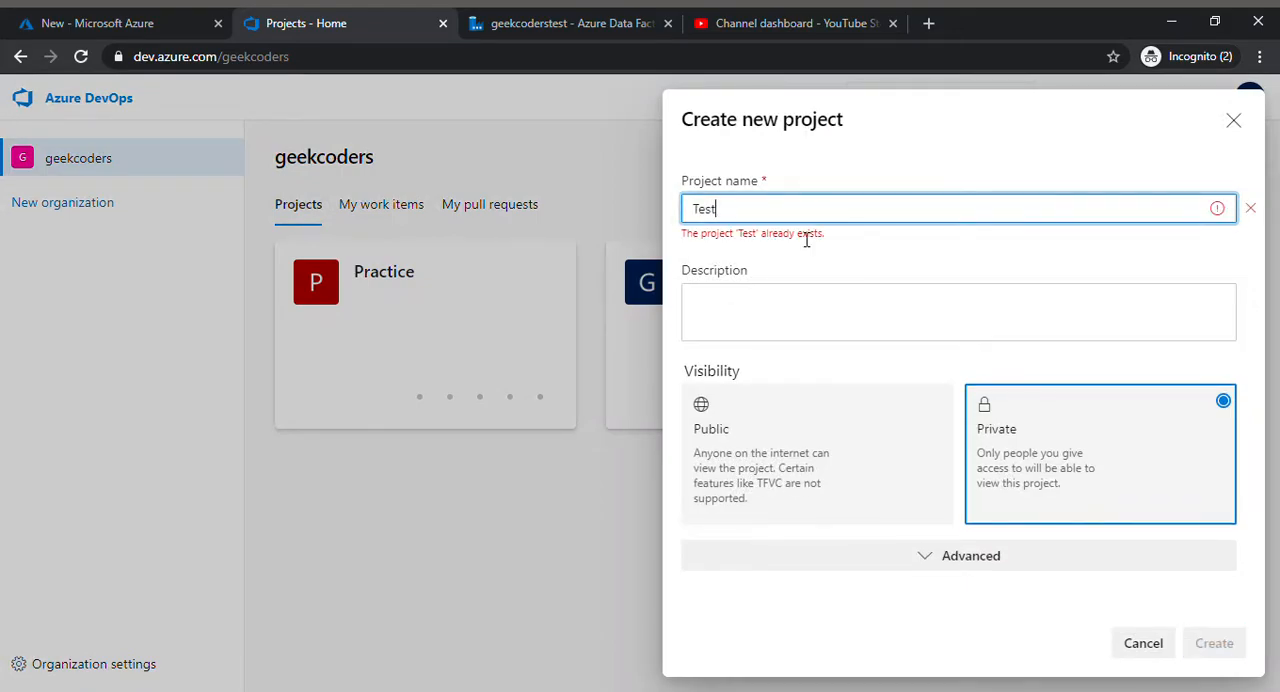
pyautogui.click(853, 436)
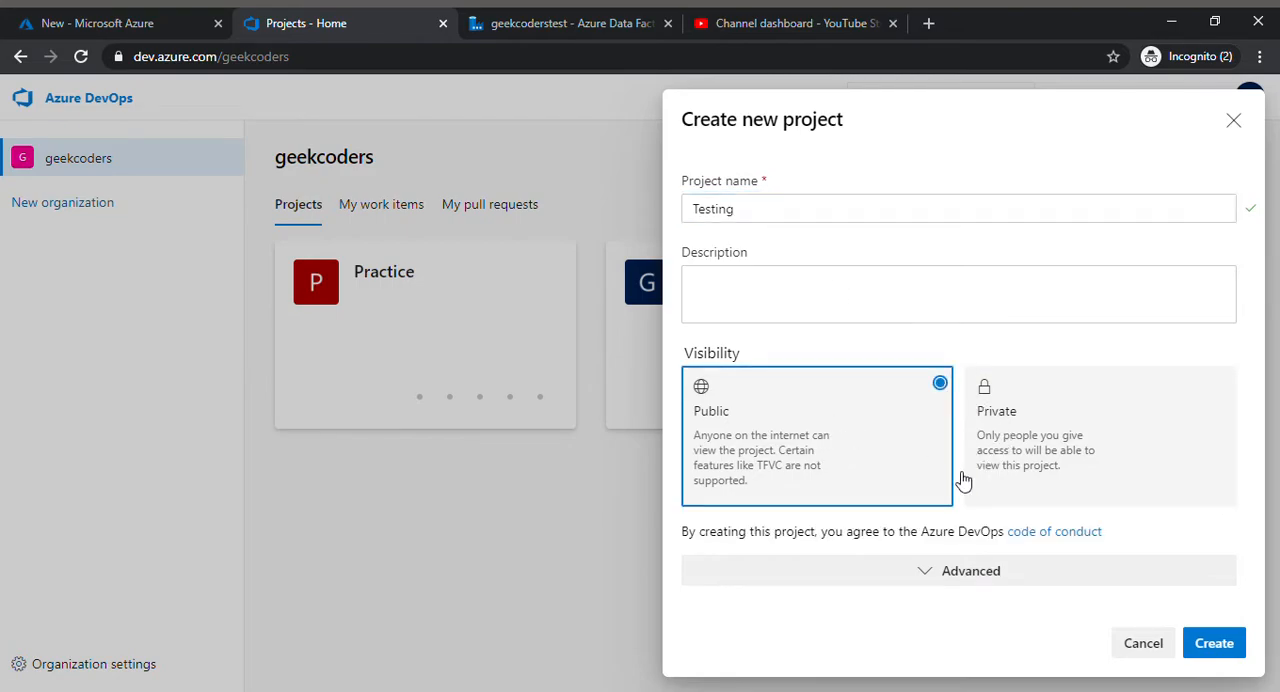
pyautogui.click(1224, 645)
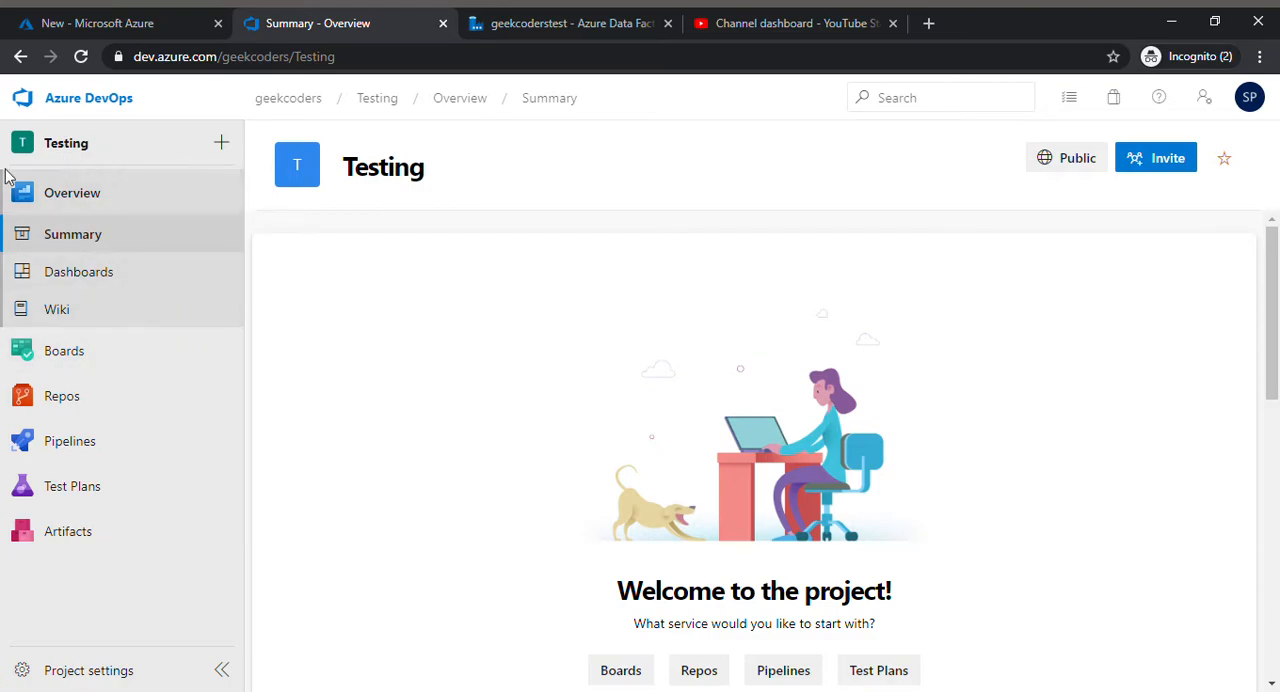
# Step: Initialize the empty Testing repository with a README and no .gitignore
pyautogui.moveTo(126, 389)
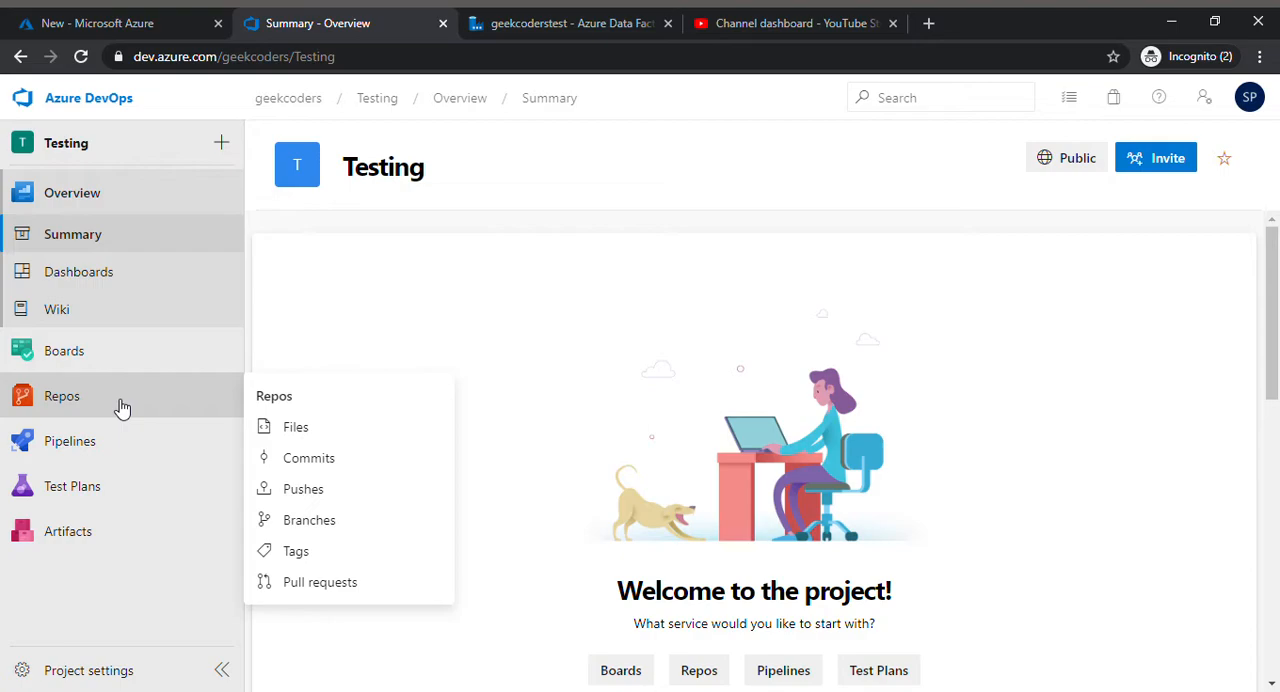
pyautogui.click(121, 407)
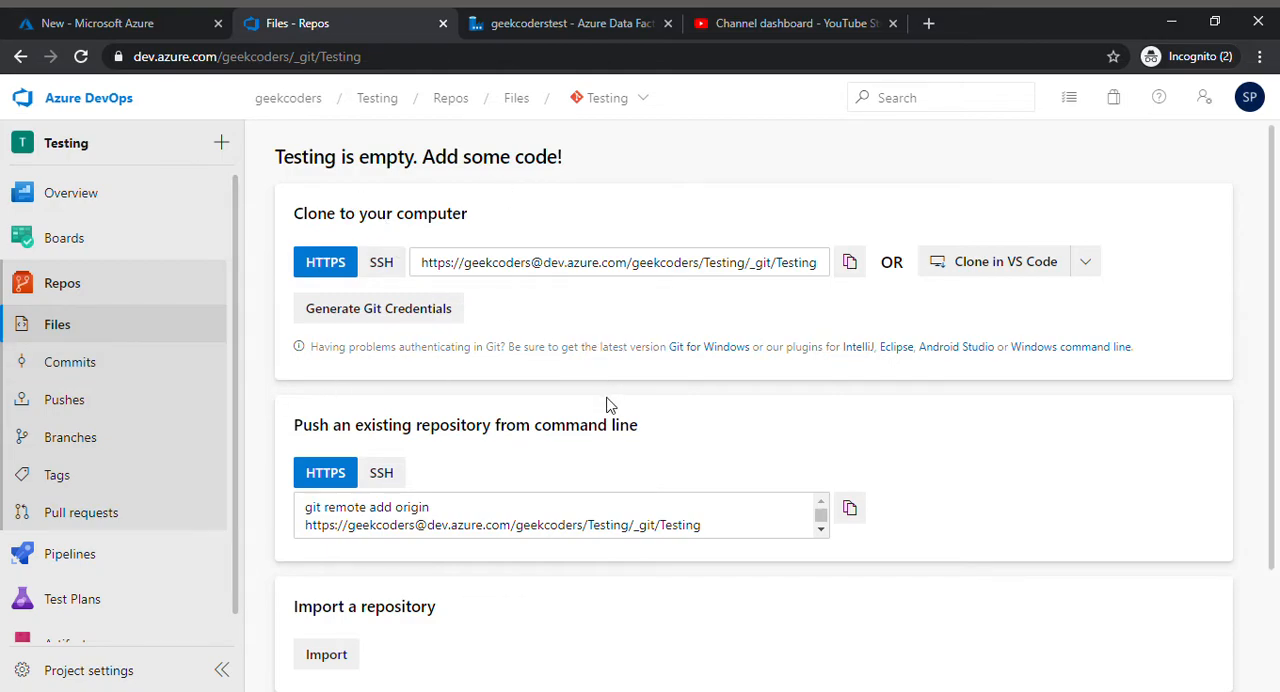
pyautogui.scroll(-2, 610, 405)
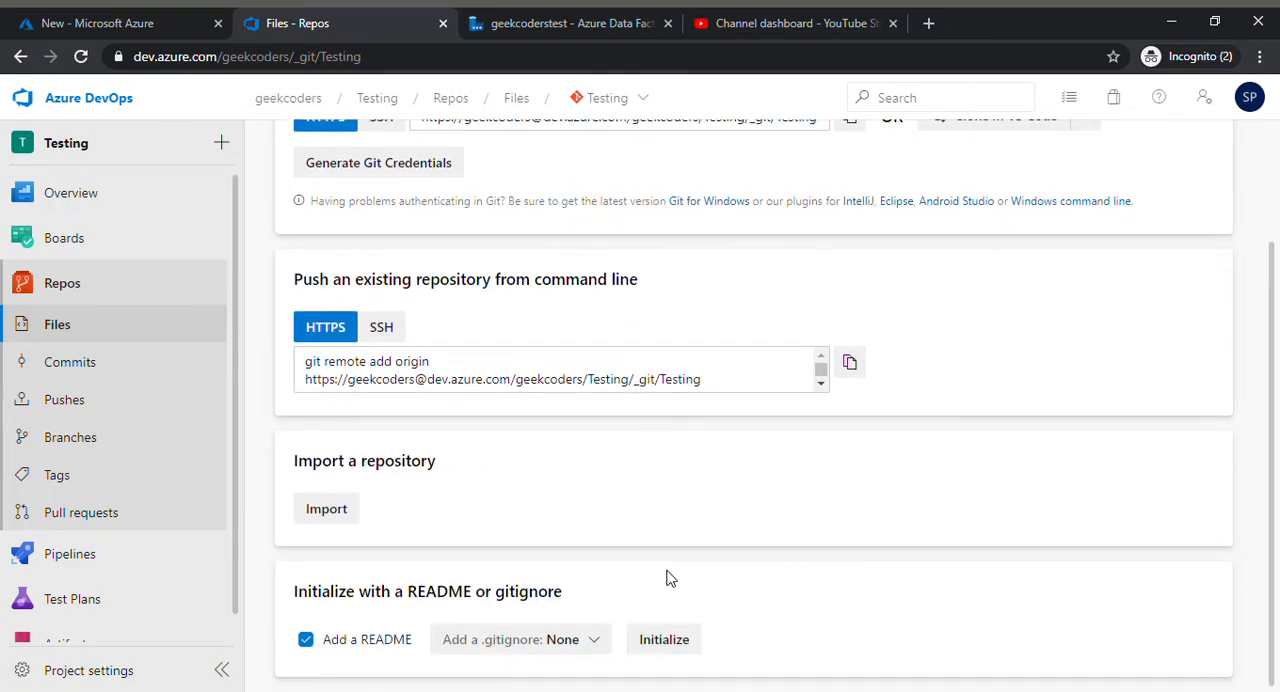
pyautogui.click(678, 645)
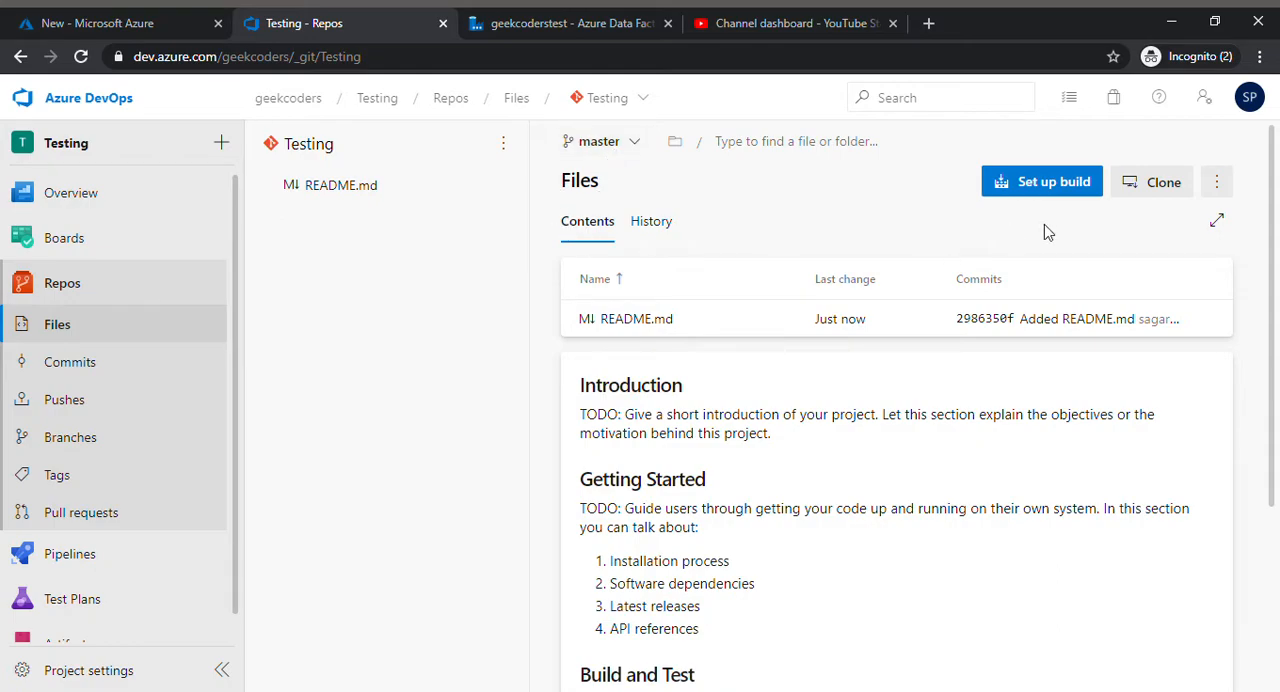
# Step: Upload SampleData.xlsx to the root of the Testing repository and commit it to the master branch
pyautogui.click(1216, 181)
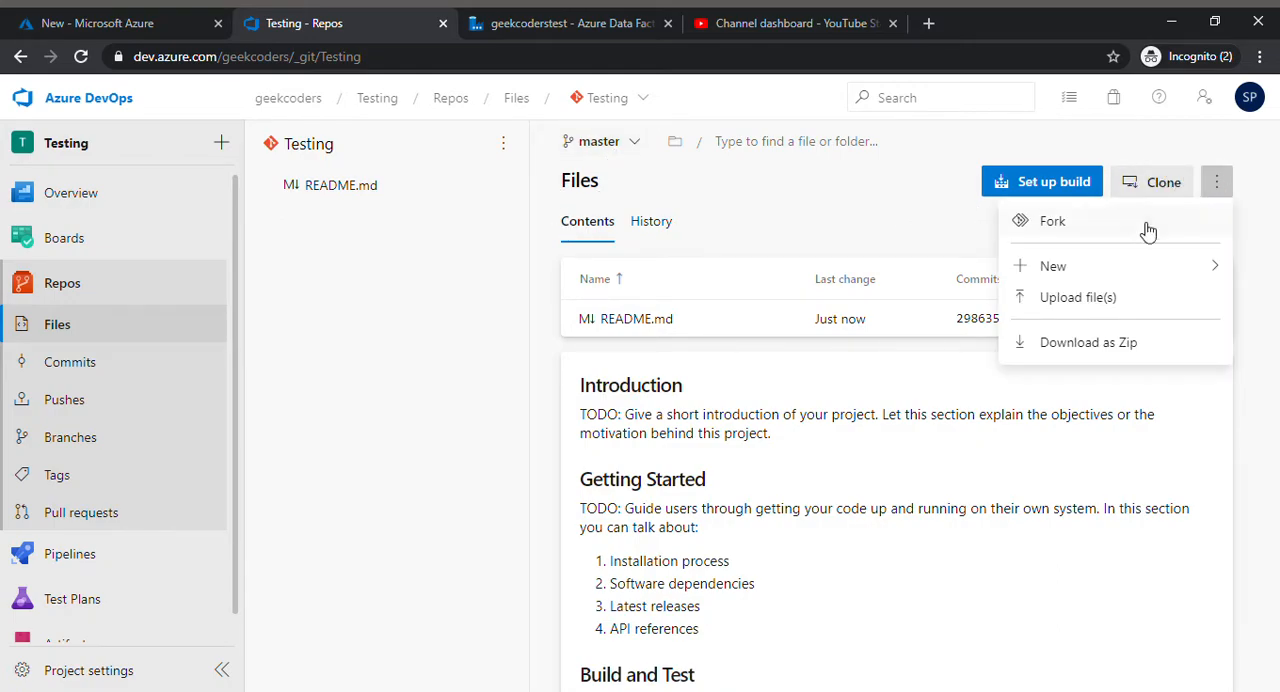
pyautogui.click(1110, 297)
pyautogui.click(1196, 182)
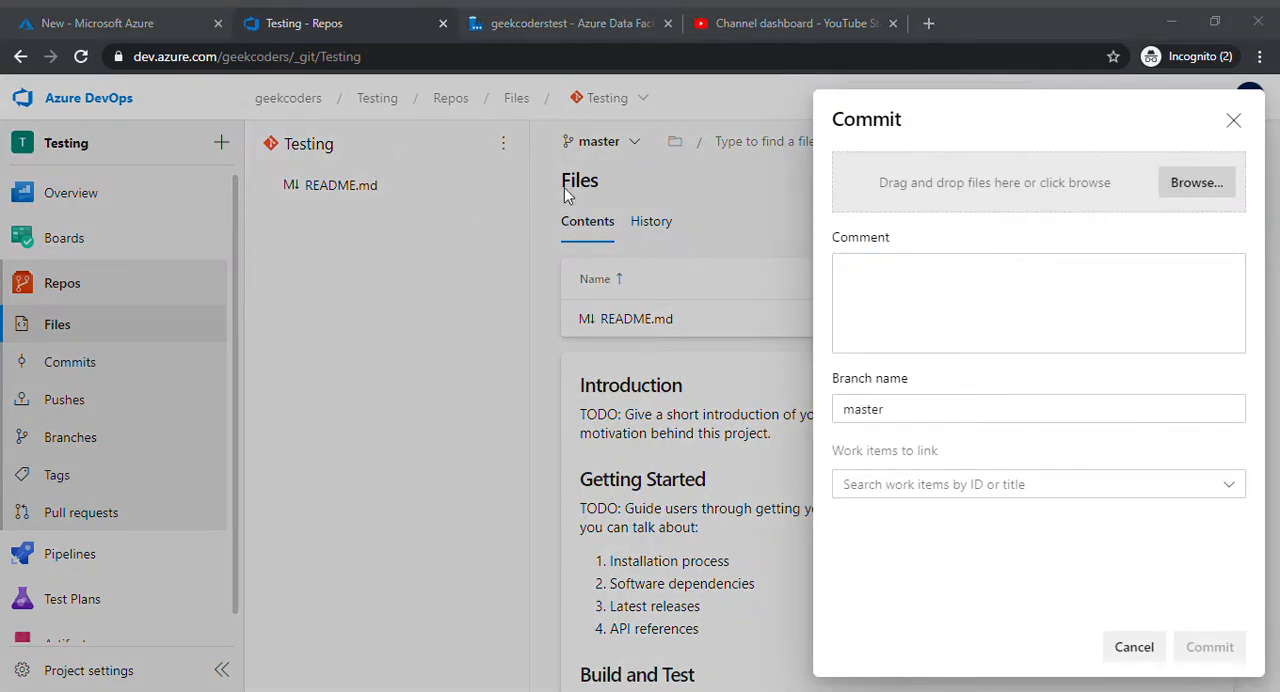
pyautogui.click(747, 479)
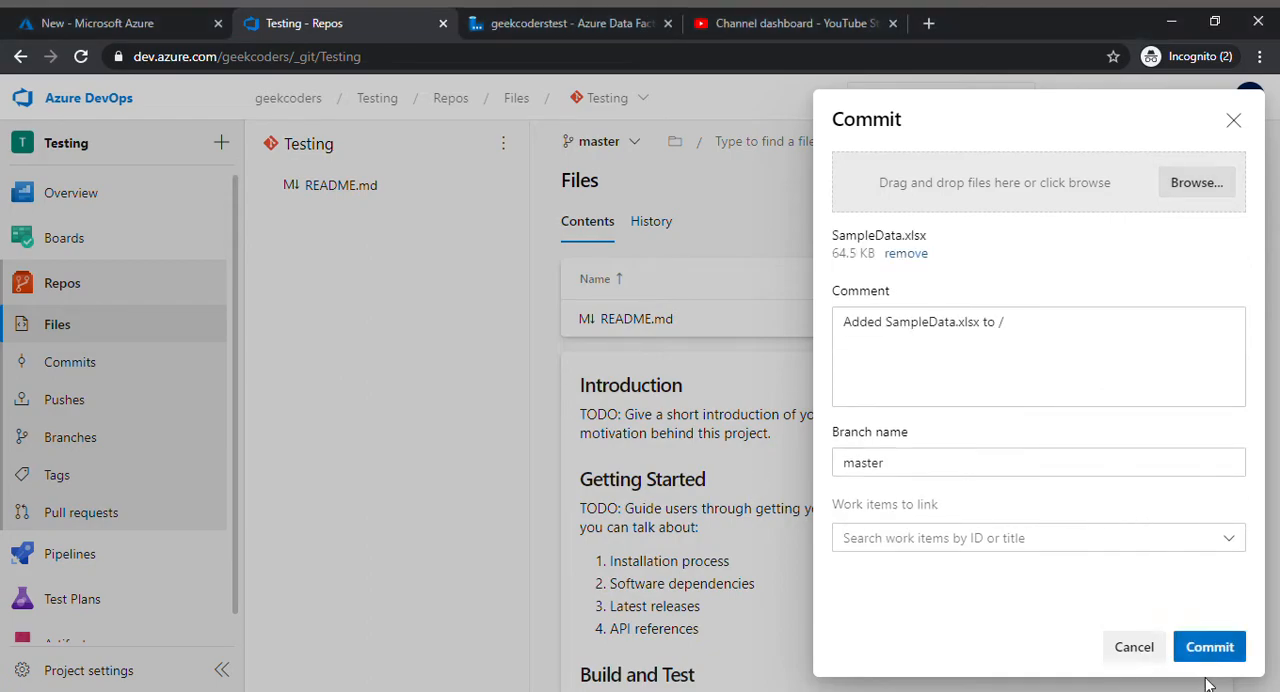
pyautogui.click(1210, 650)
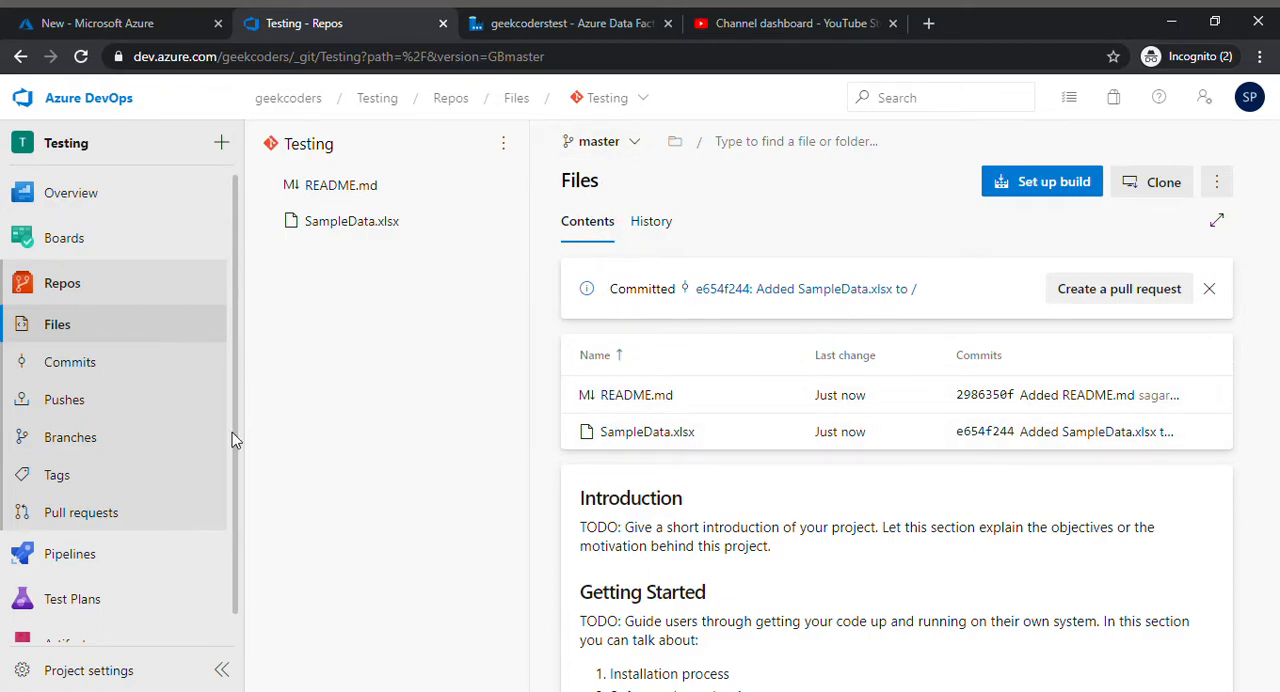
# Step: Create a branch named test based on master
pyautogui.click(96, 442)
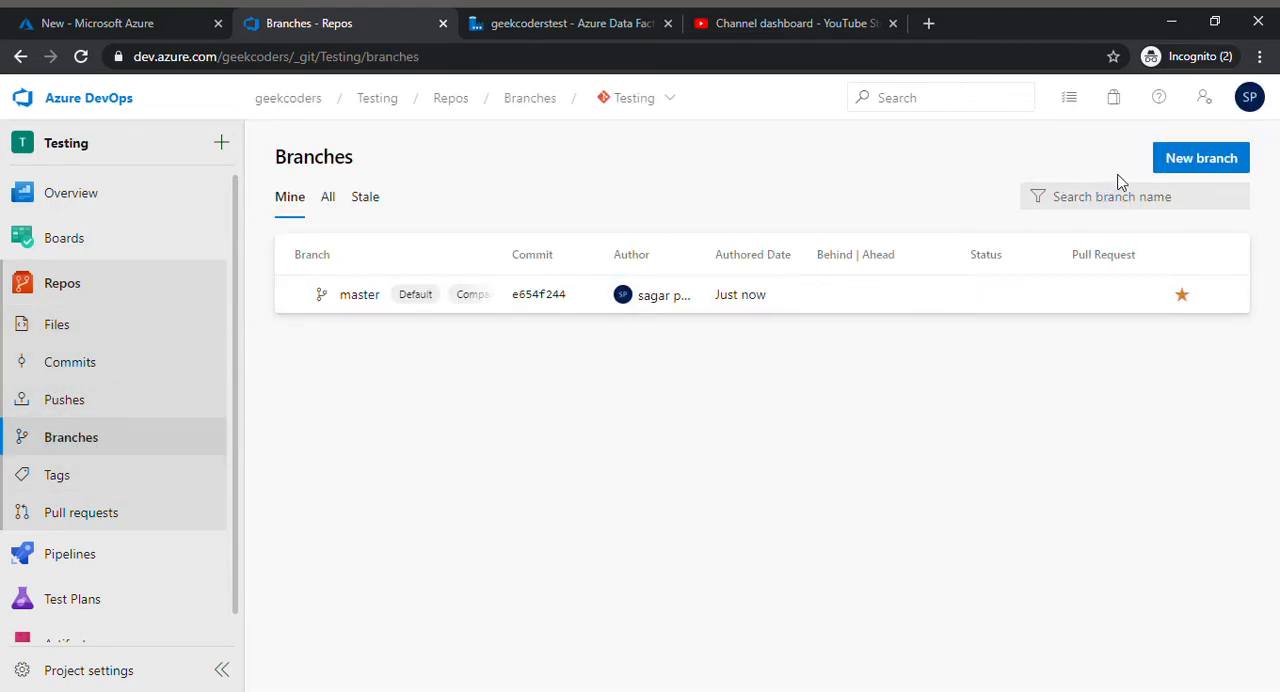
pyautogui.click(1188, 164)
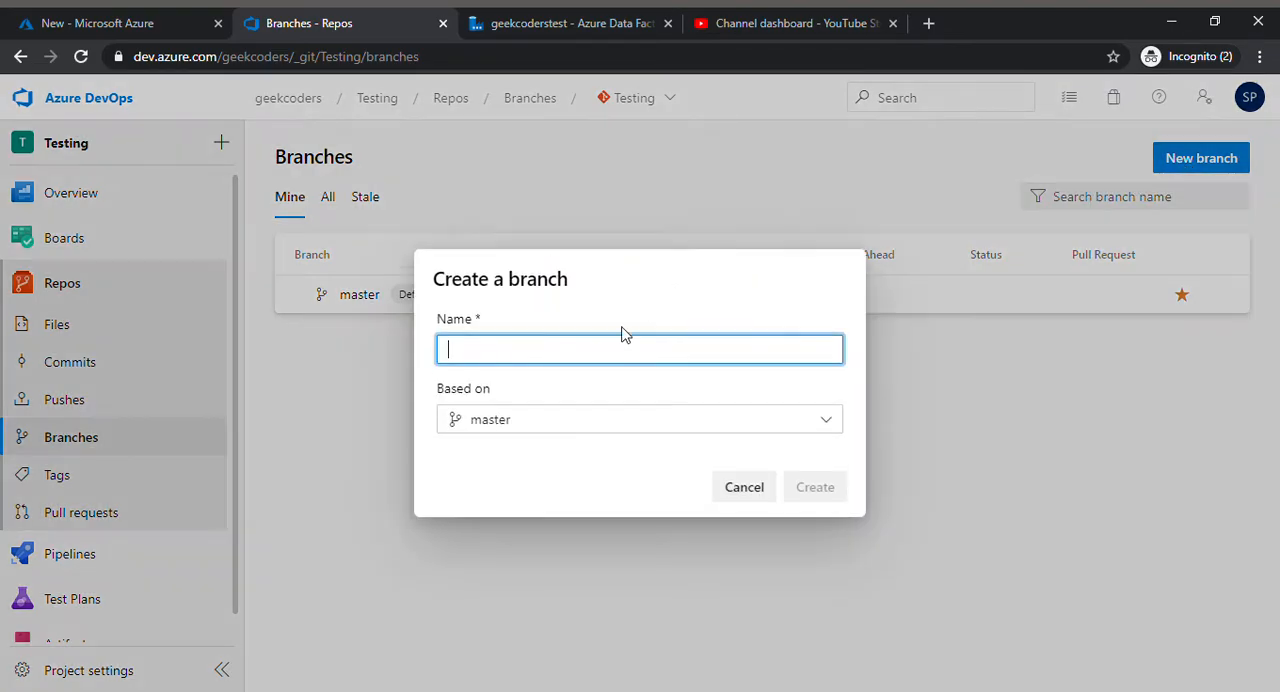
pyautogui.write('test')
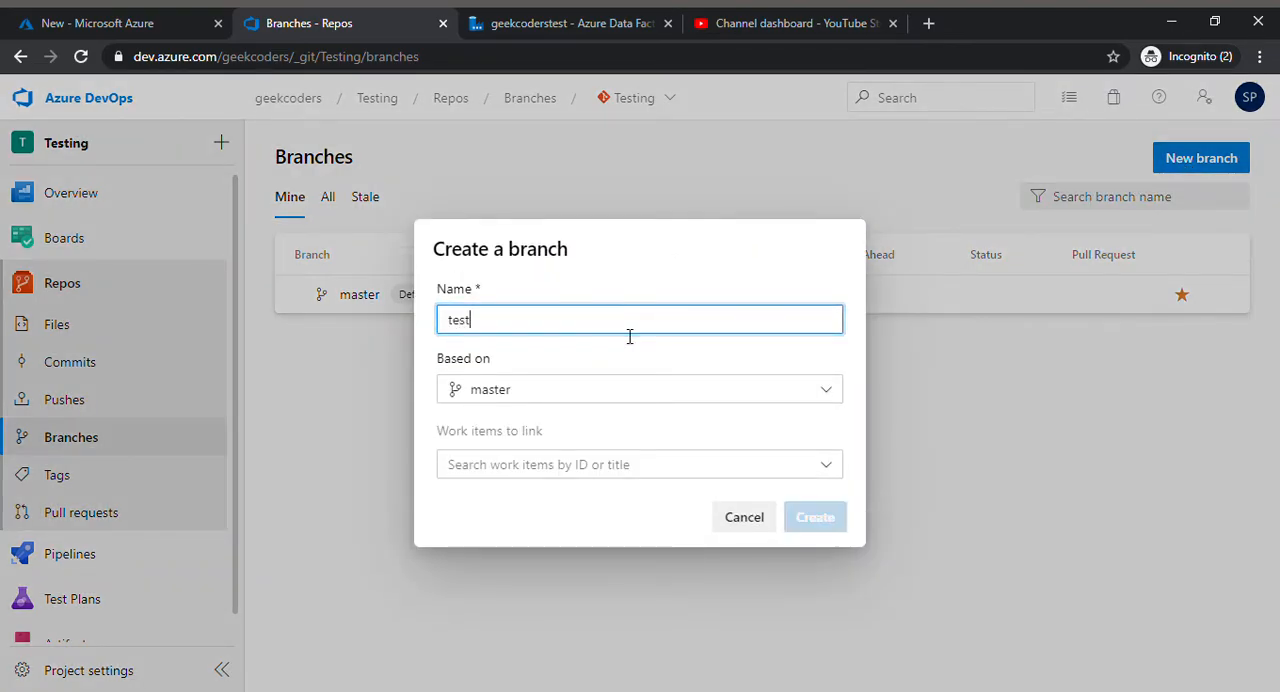
pyautogui.click(803, 527)
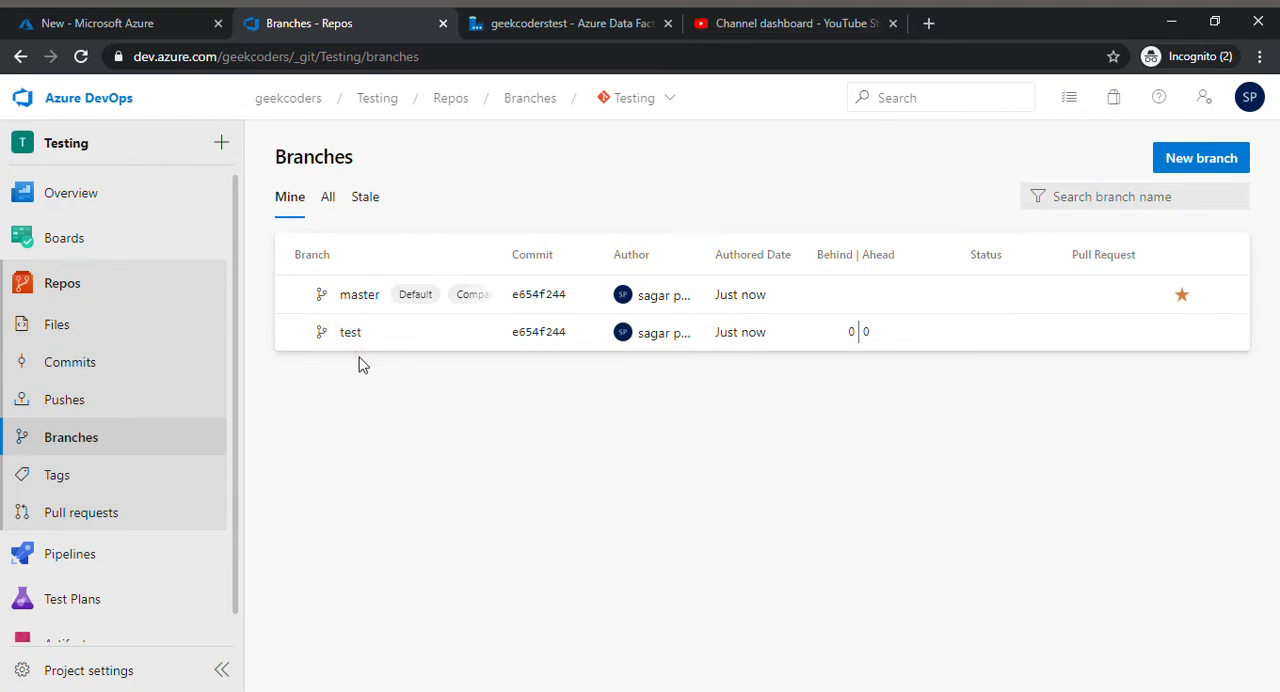
# Step: Create a new file named testing in the root folder of the test branch
pyautogui.click(372, 343)
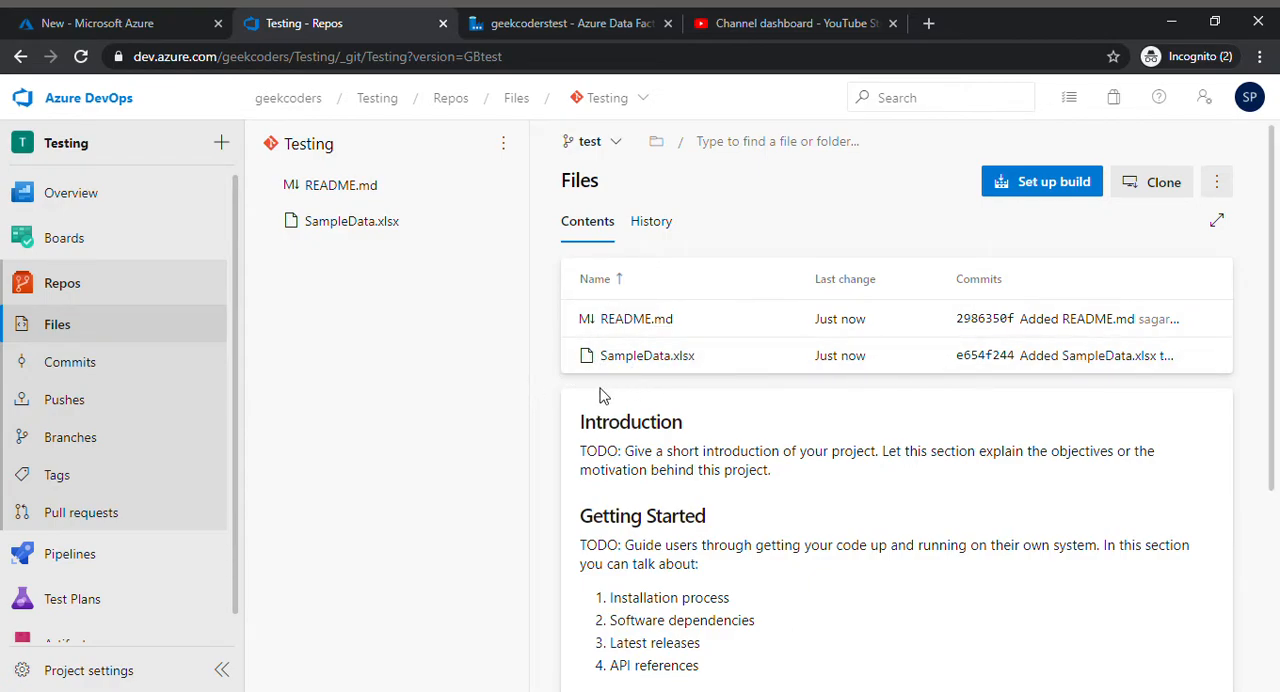
pyautogui.click(1216, 182)
pyautogui.moveTo(1116, 274)
pyautogui.click(908, 275)
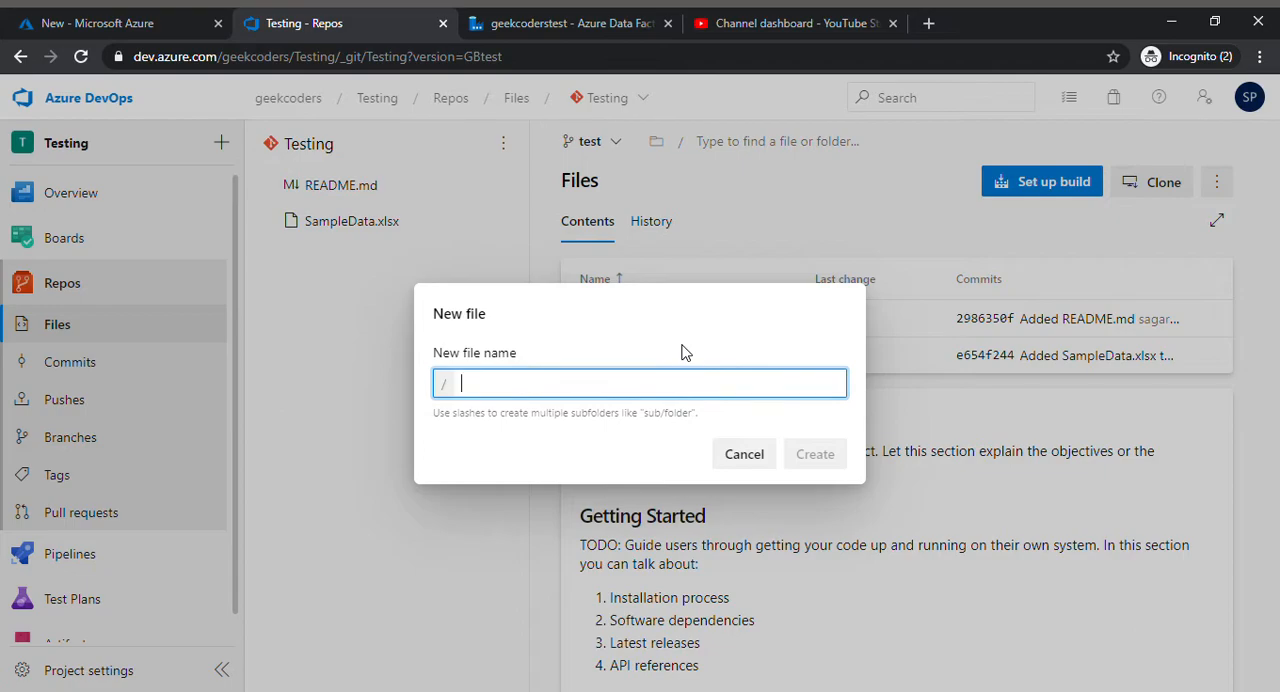
pyautogui.write('testing')
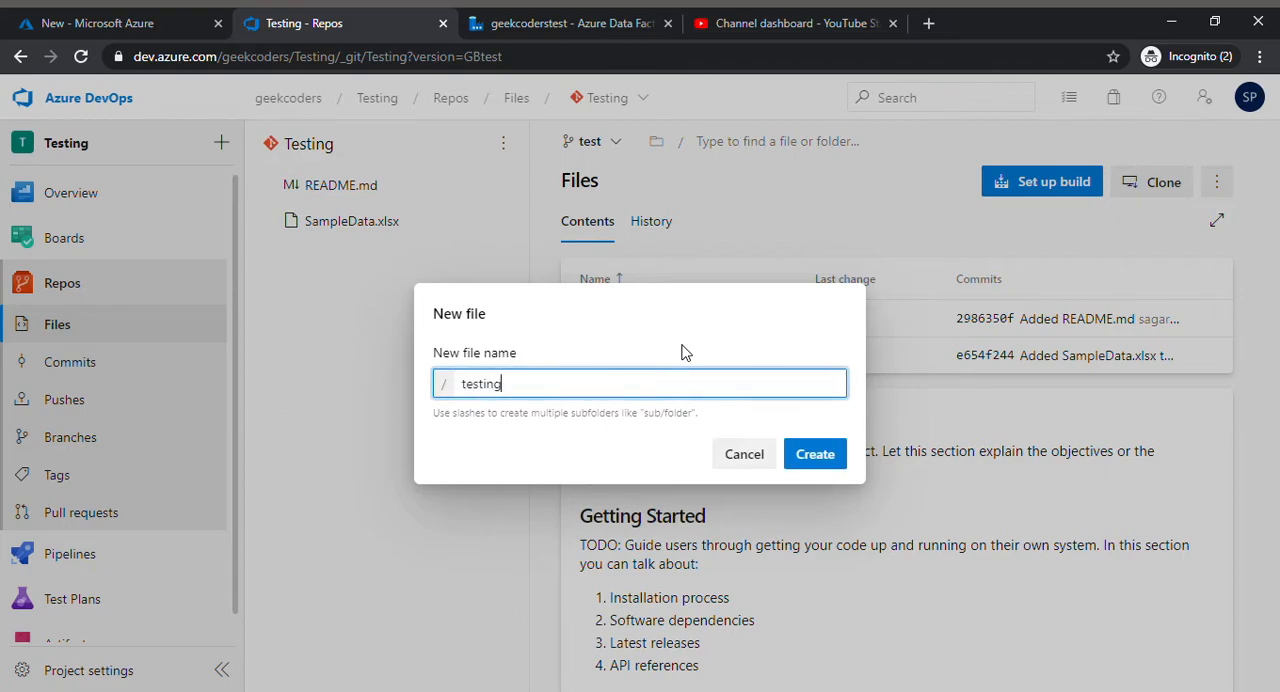
pyautogui.click(808, 456)
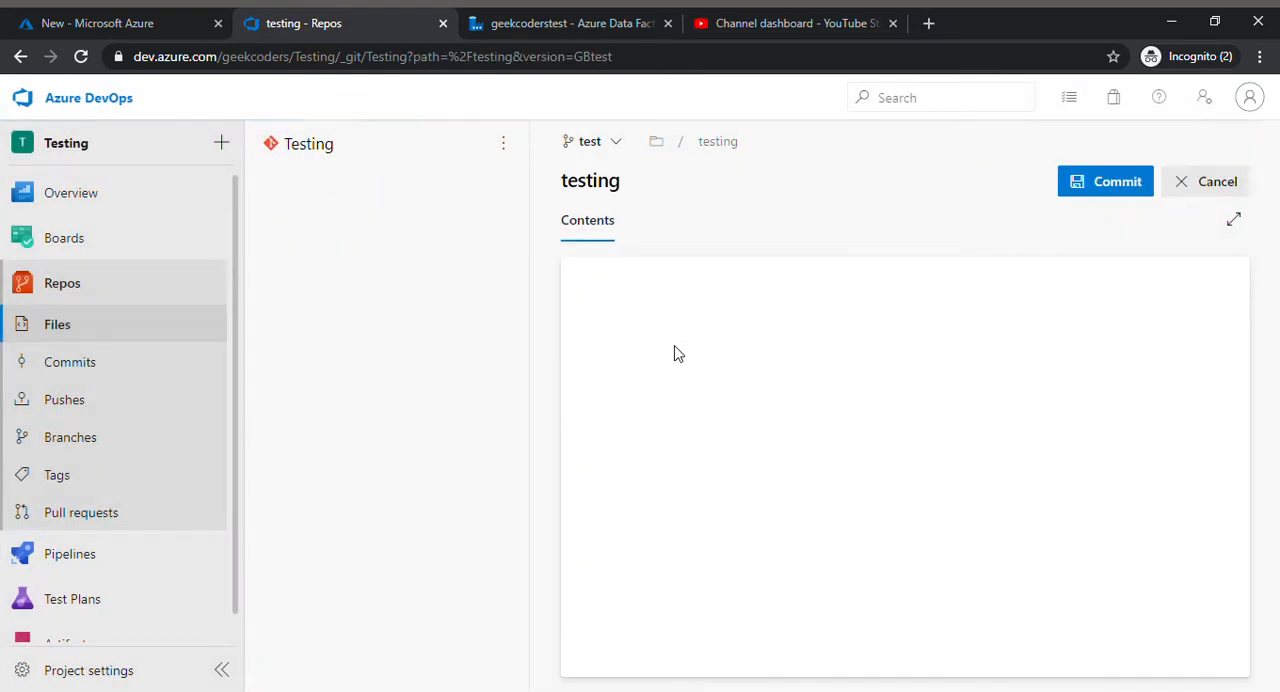
# Step: Enter Hello as the content of the testing file and commit it to the test branch
pyautogui.write('Hello')
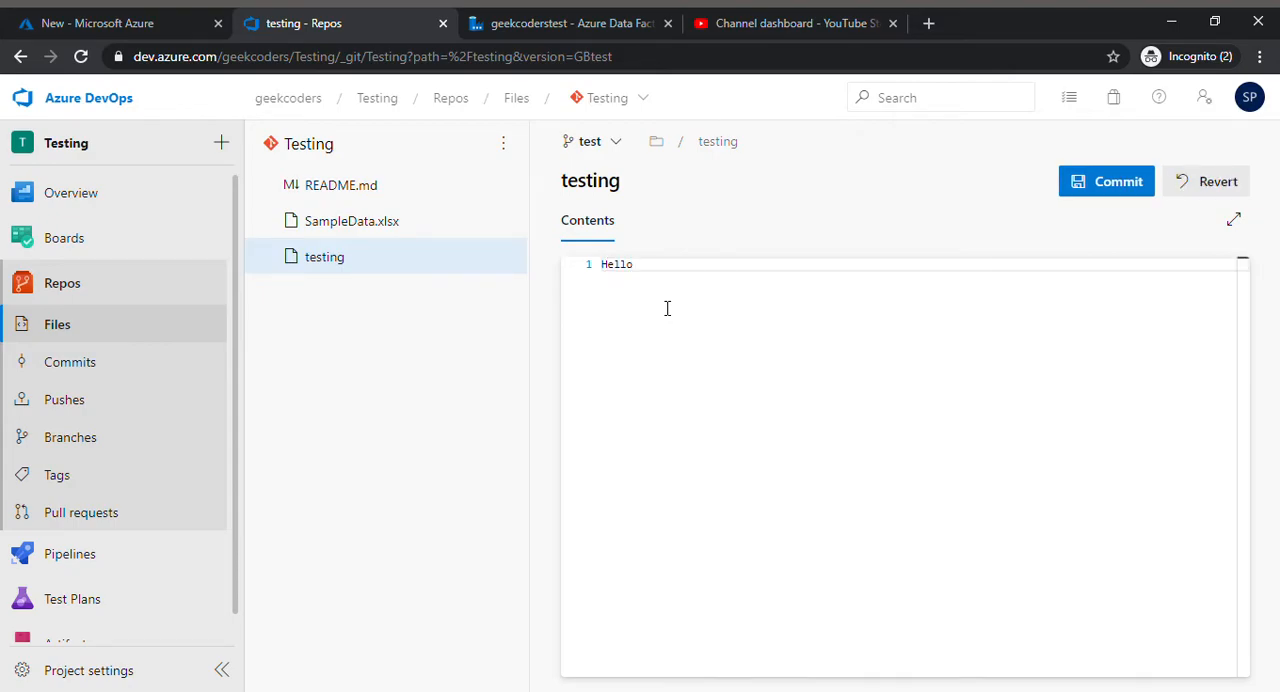
pyautogui.click(1101, 180)
pyautogui.click(1207, 645)
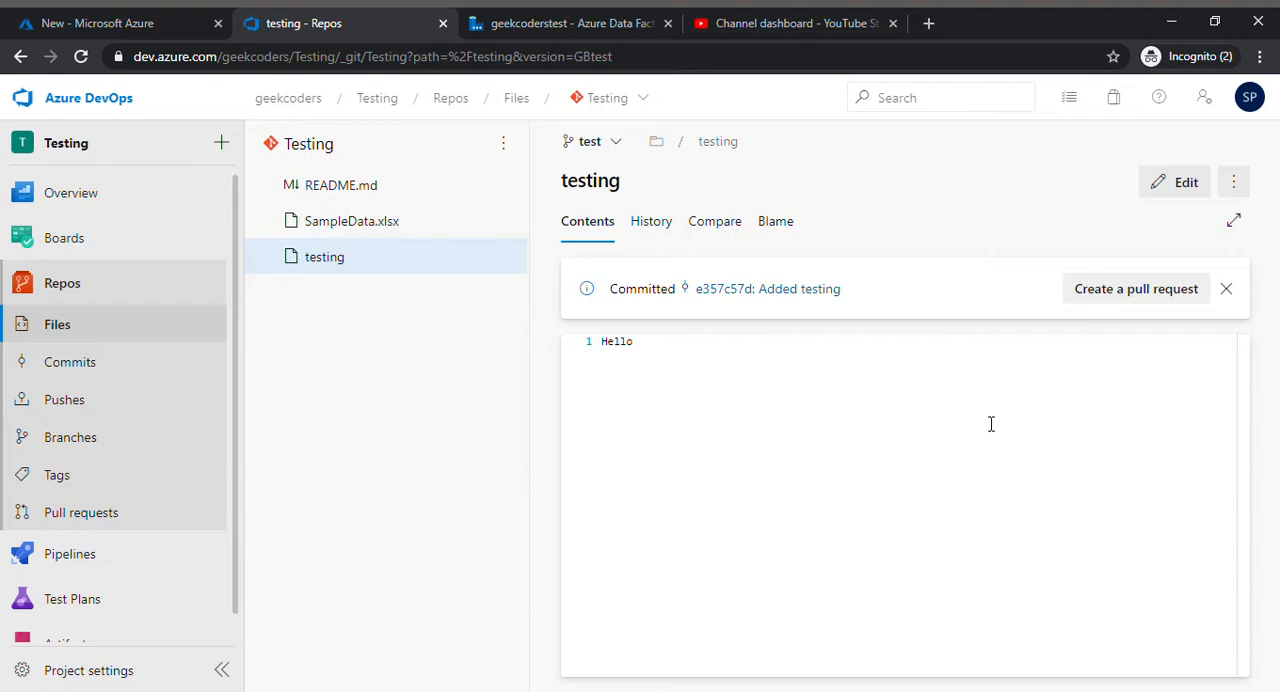
# Step: Create a pull request titled Added testing from test into master, with its description cleared
pyautogui.click(1104, 292)
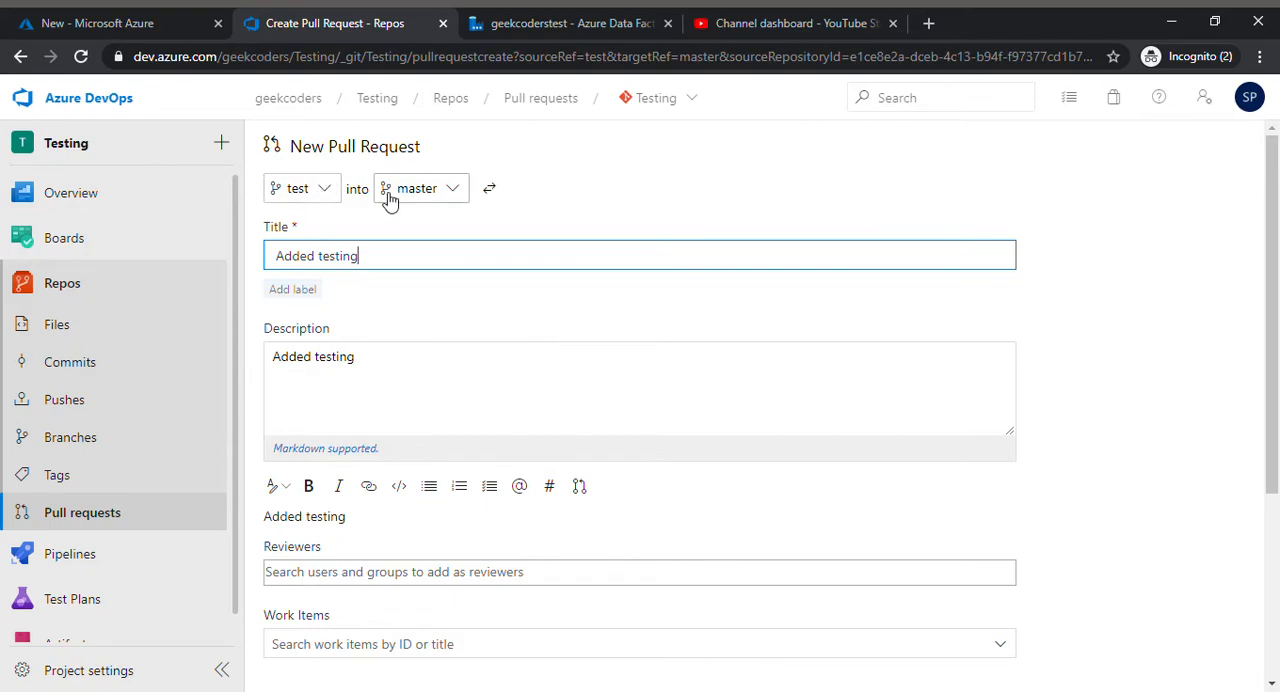
pyautogui.moveTo(383, 366); pyautogui.dragTo(272, 366)
pyautogui.press('BackSpace')
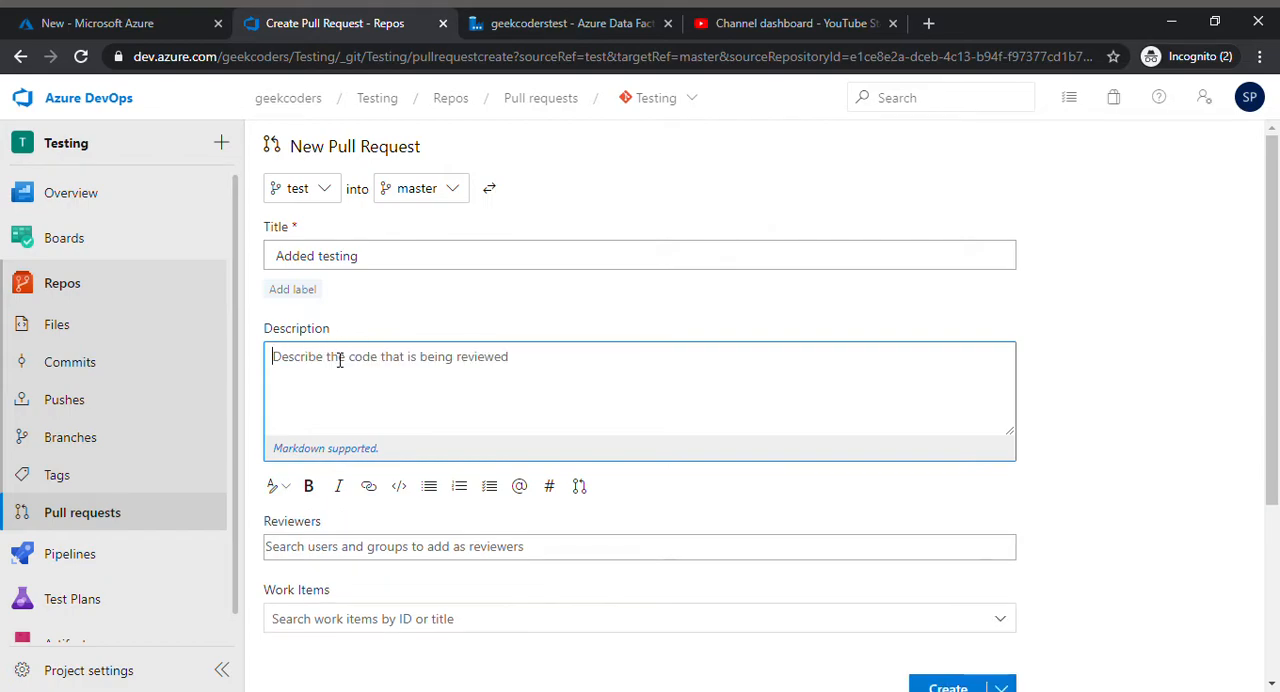
pyautogui.scroll(-3, 700, 446)
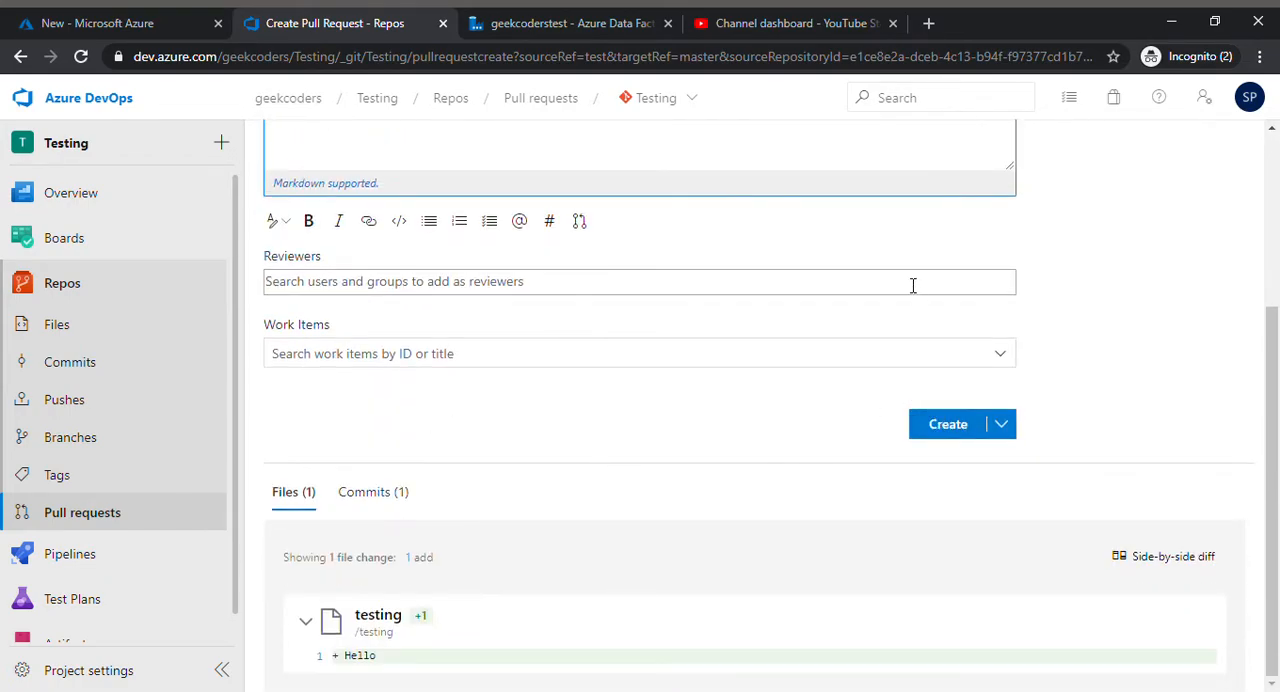
pyautogui.click(936, 427)
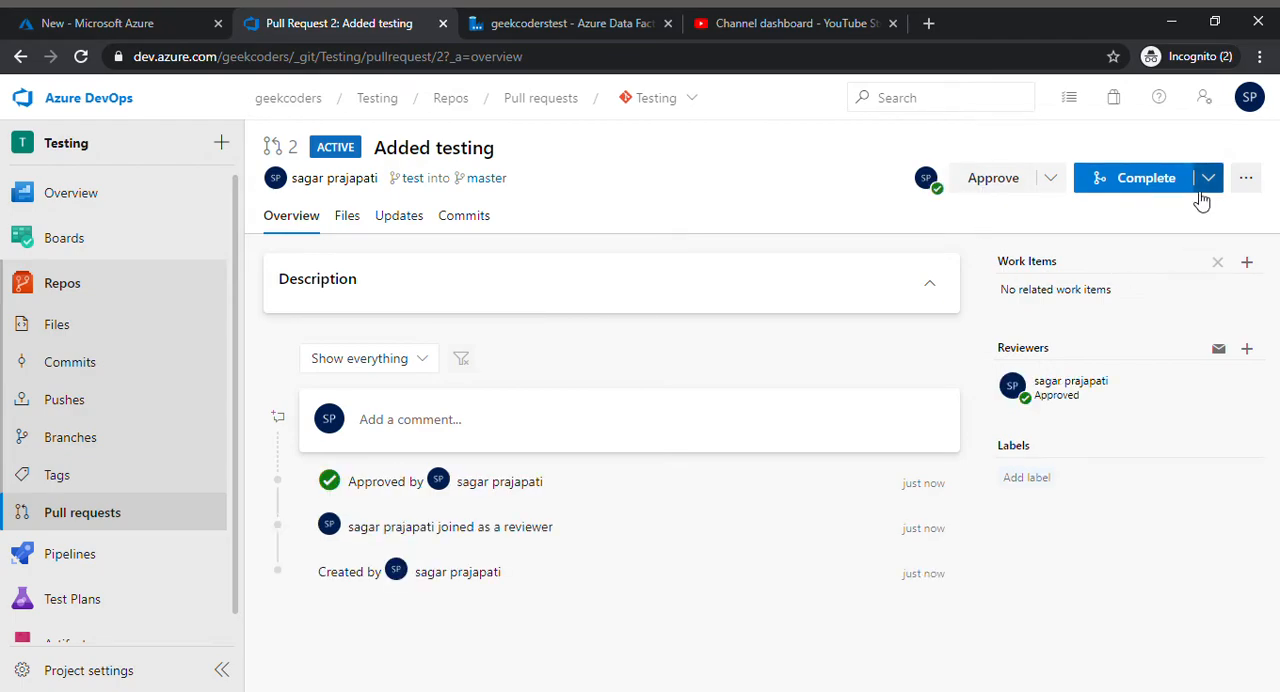
# Step: Approve and complete the pull request with the test branch deleted after merging, and open the testing file in master
pyautogui.click(1152, 180)
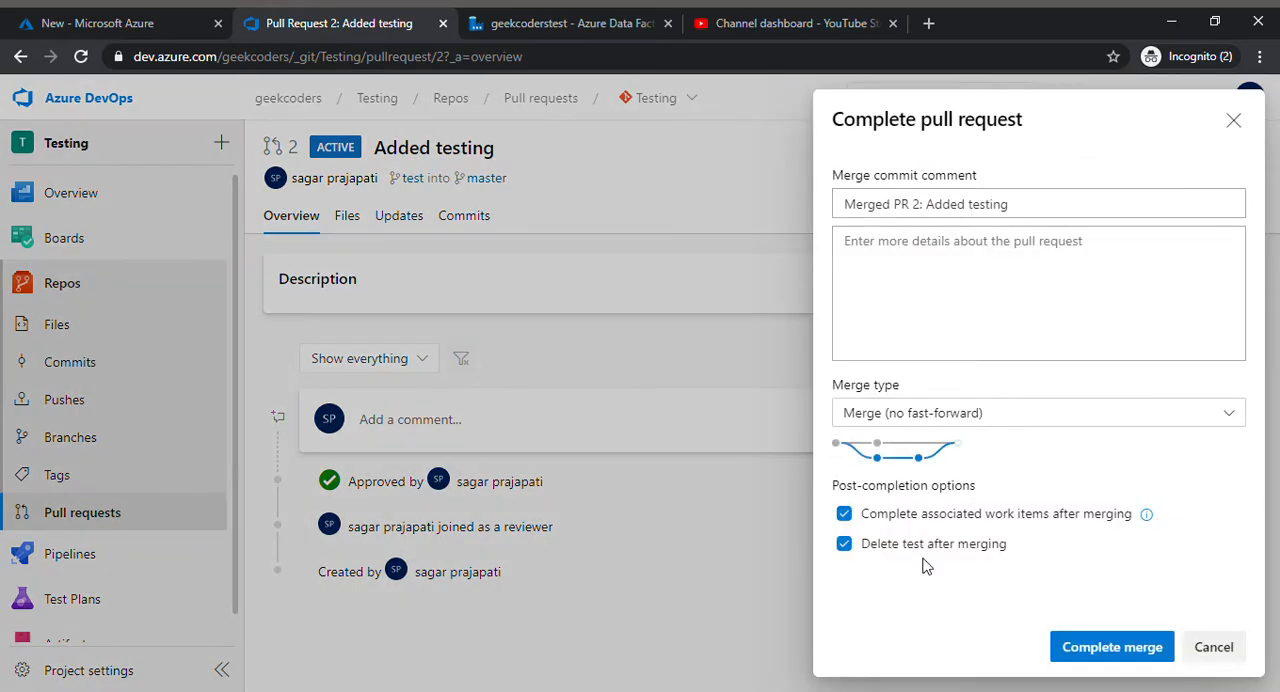
pyautogui.click(1080, 648)
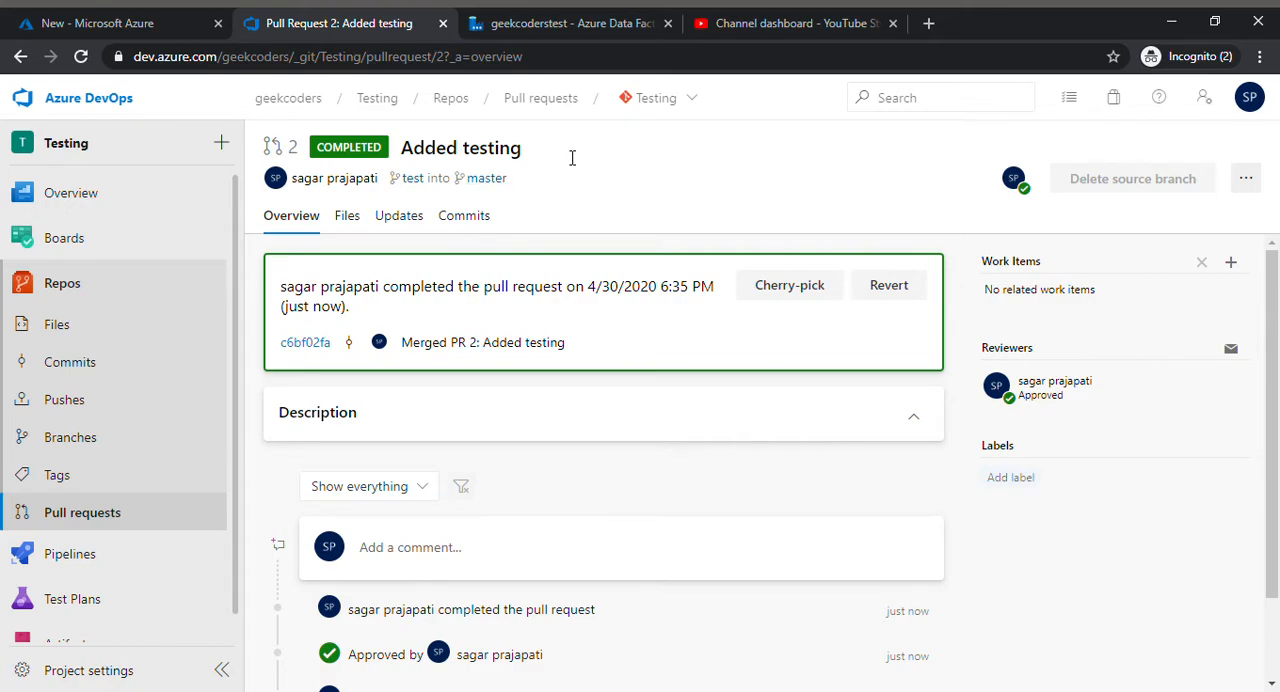
pyautogui.click(95, 334)
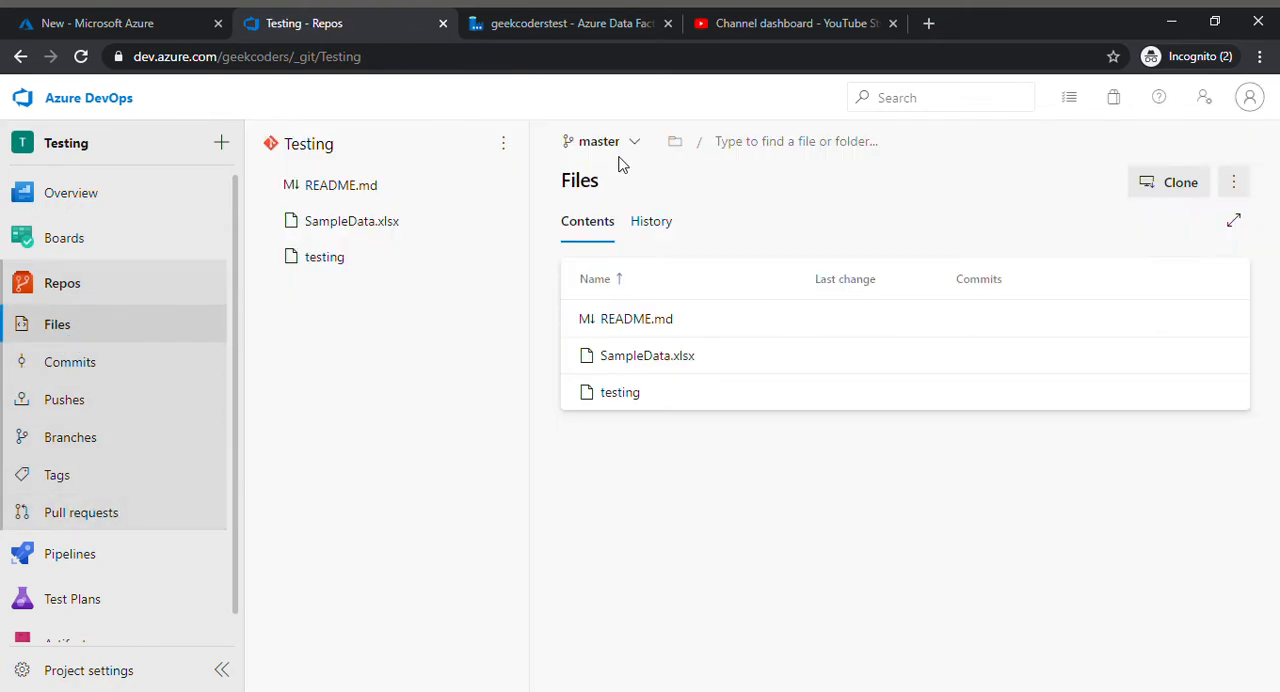
pyautogui.click(620, 393)
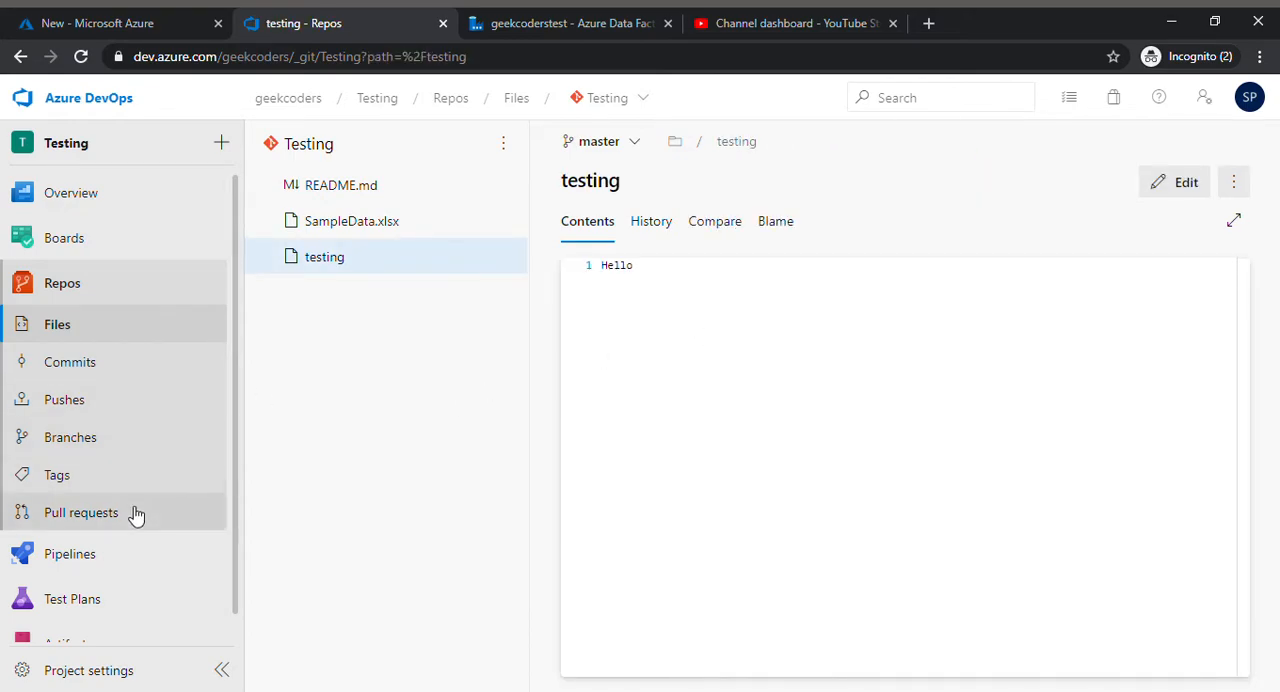
# Step: Start a new pipeline with Azure Repos Git as the code source and Testing as the repository
pyautogui.scroll(-1, 166, 450)
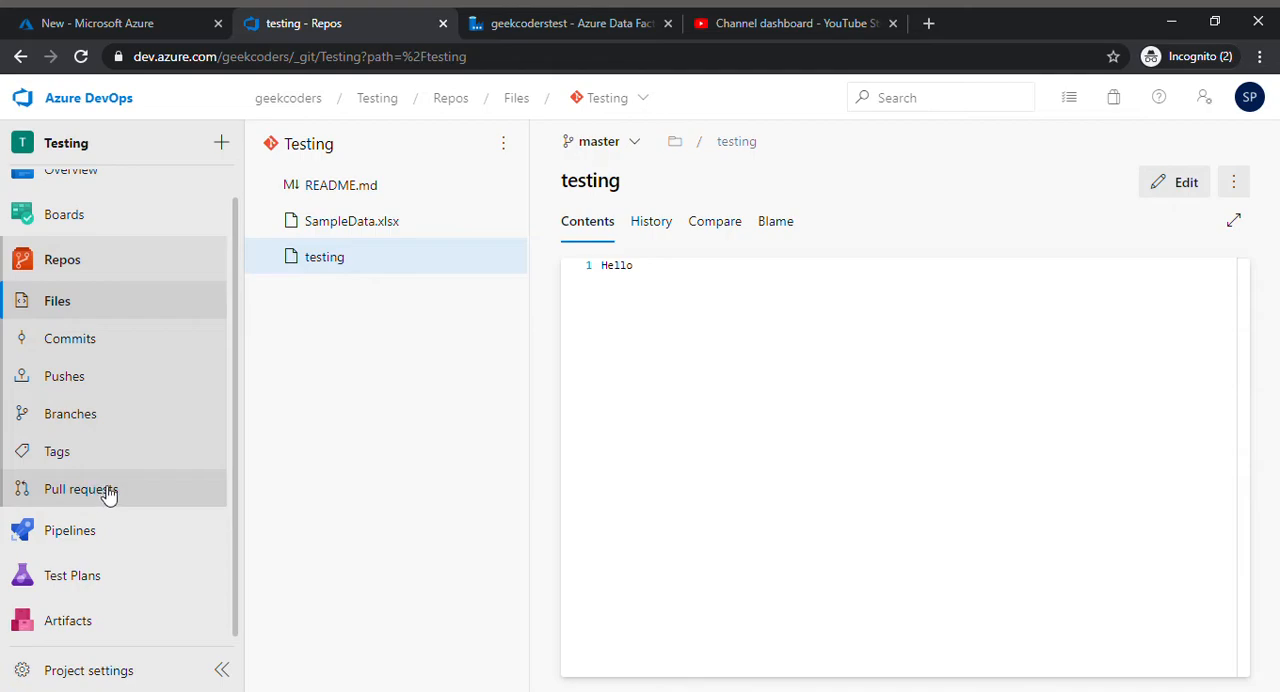
pyautogui.click(129, 534)
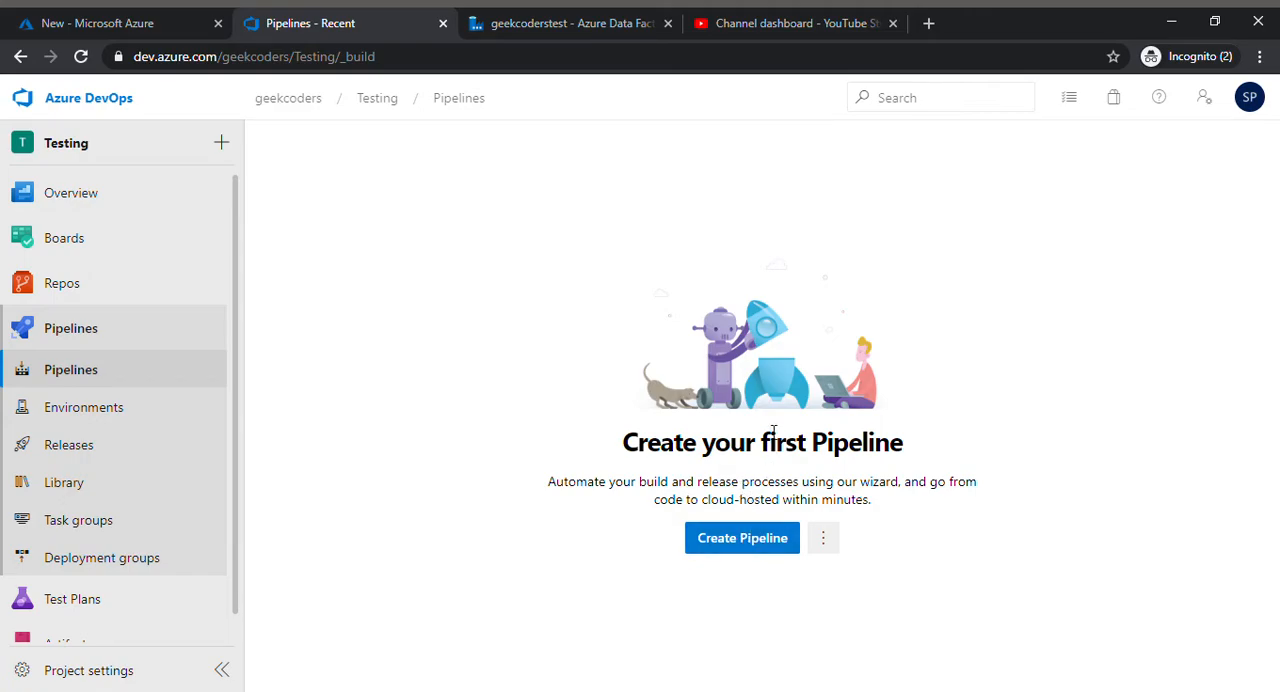
pyautogui.click(731, 546)
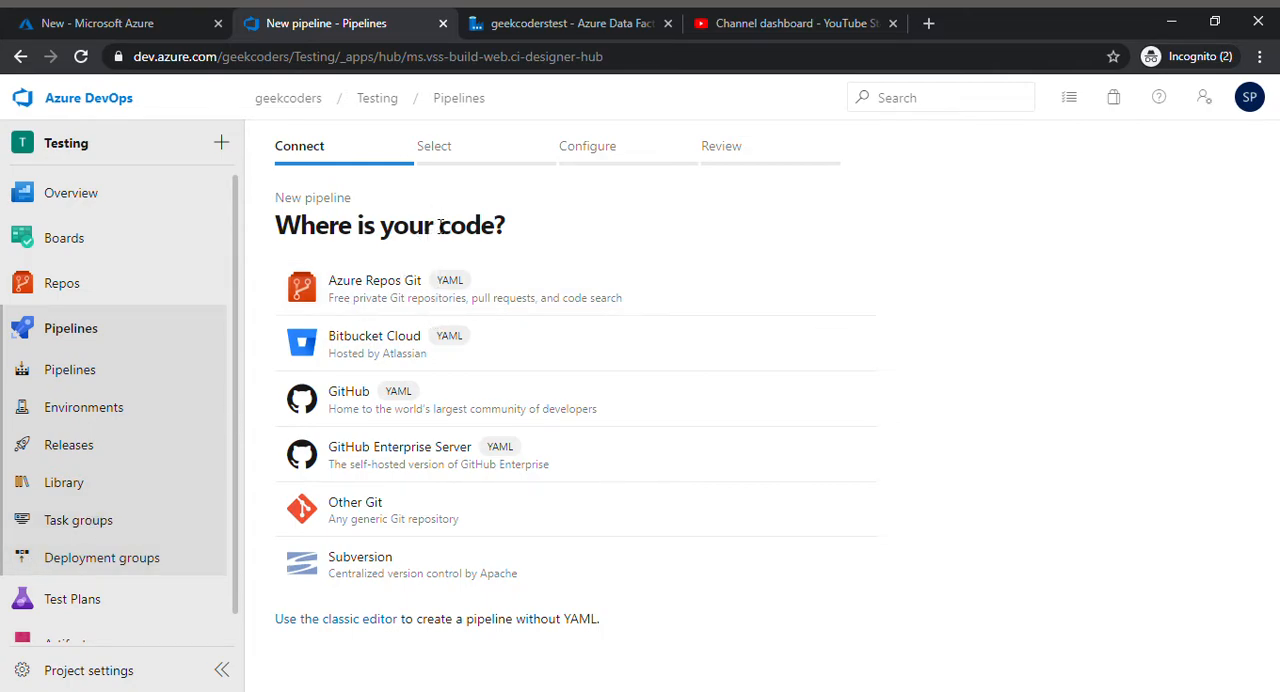
pyautogui.click(418, 296)
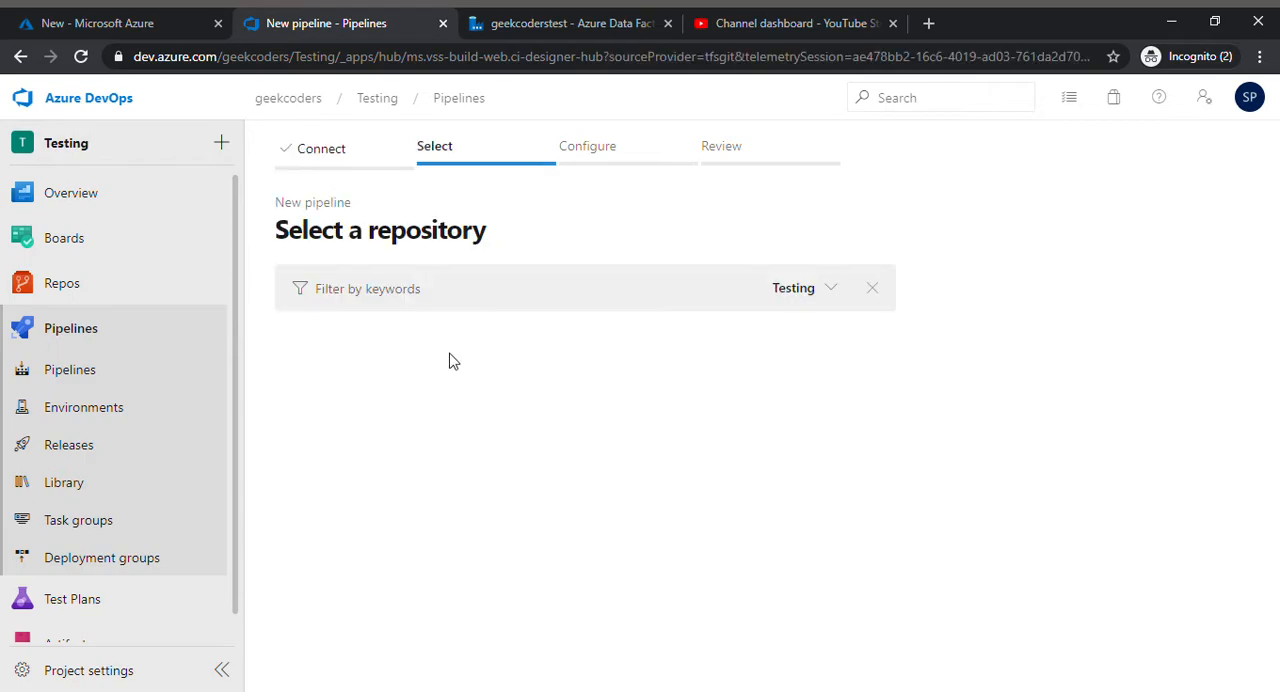
pyautogui.click(398, 350)
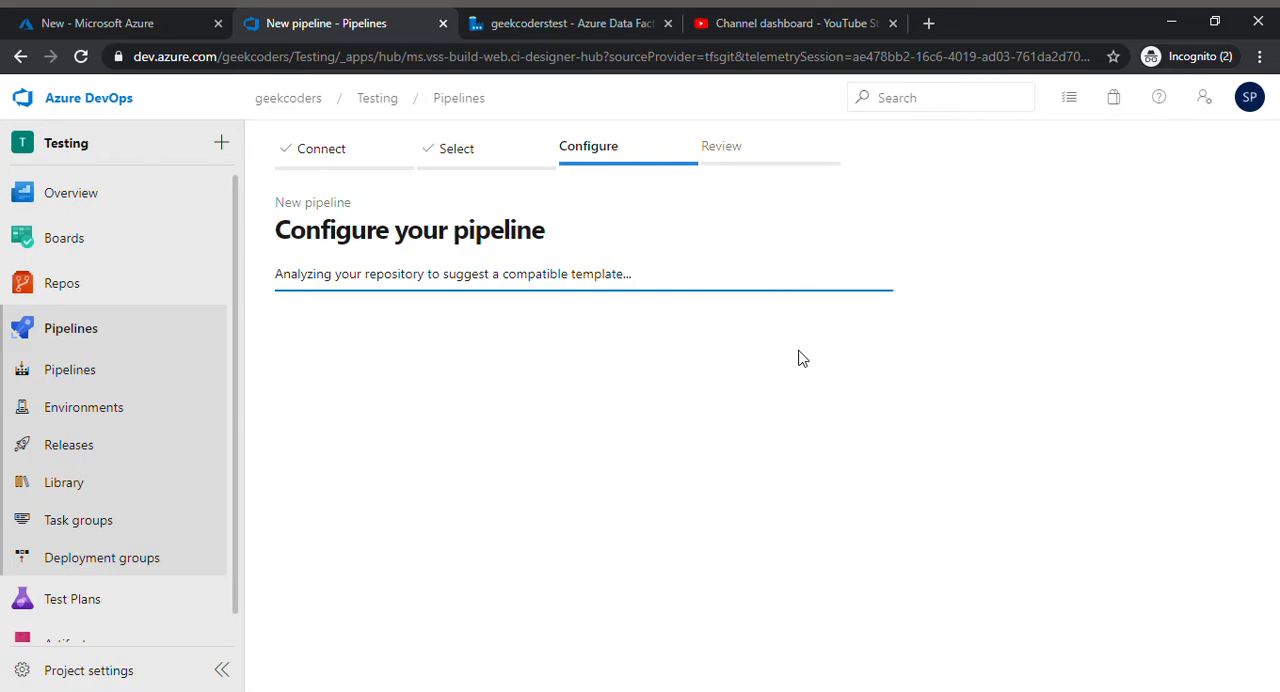
pyautogui.click(1265, 106)
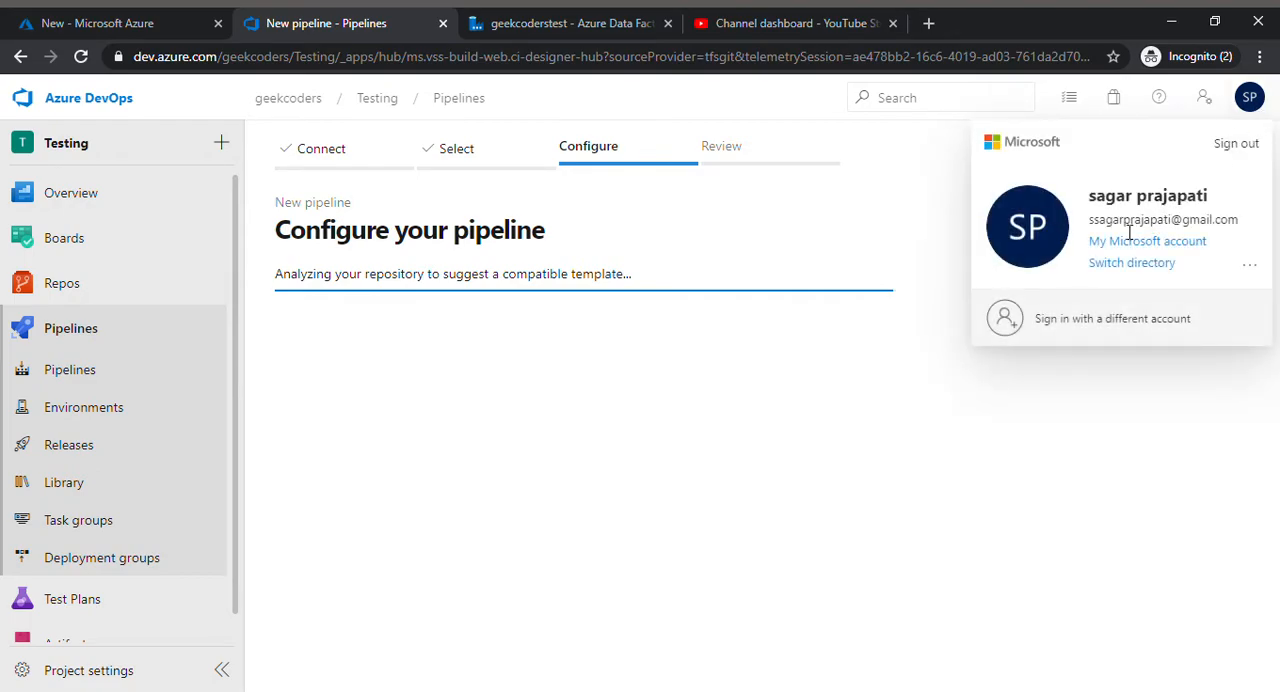
pyautogui.click(928, 410)
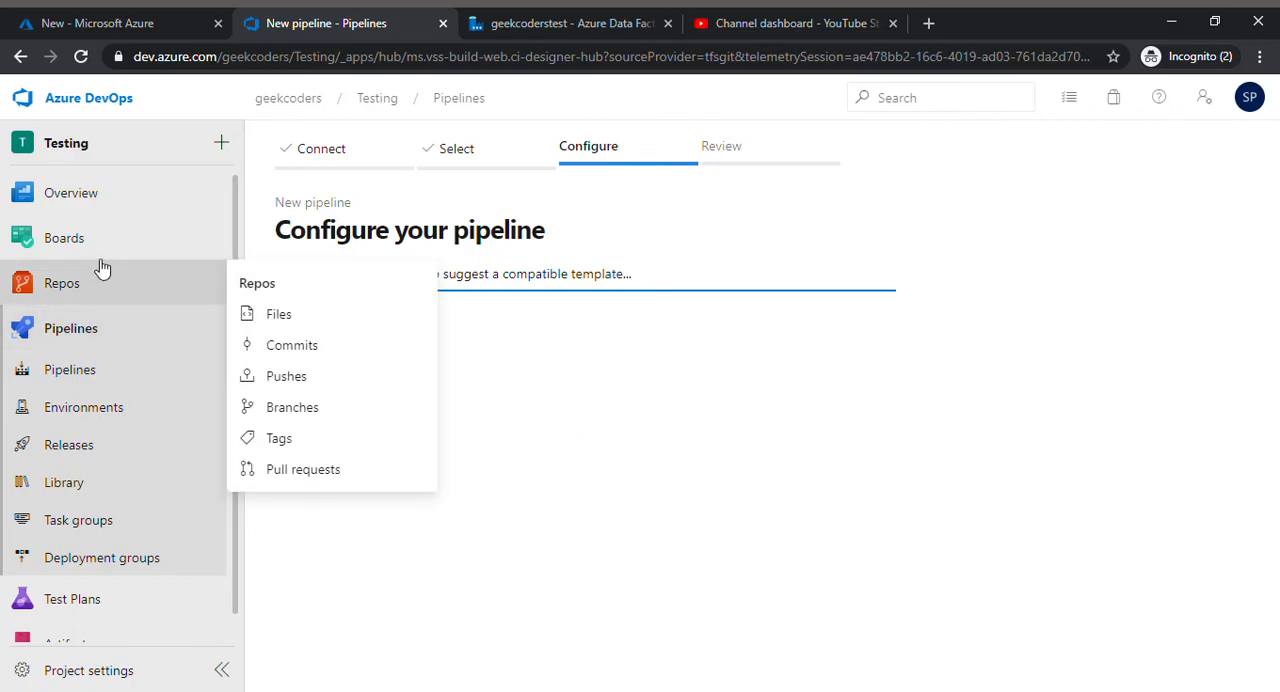
pyautogui.moveTo(117, 211)
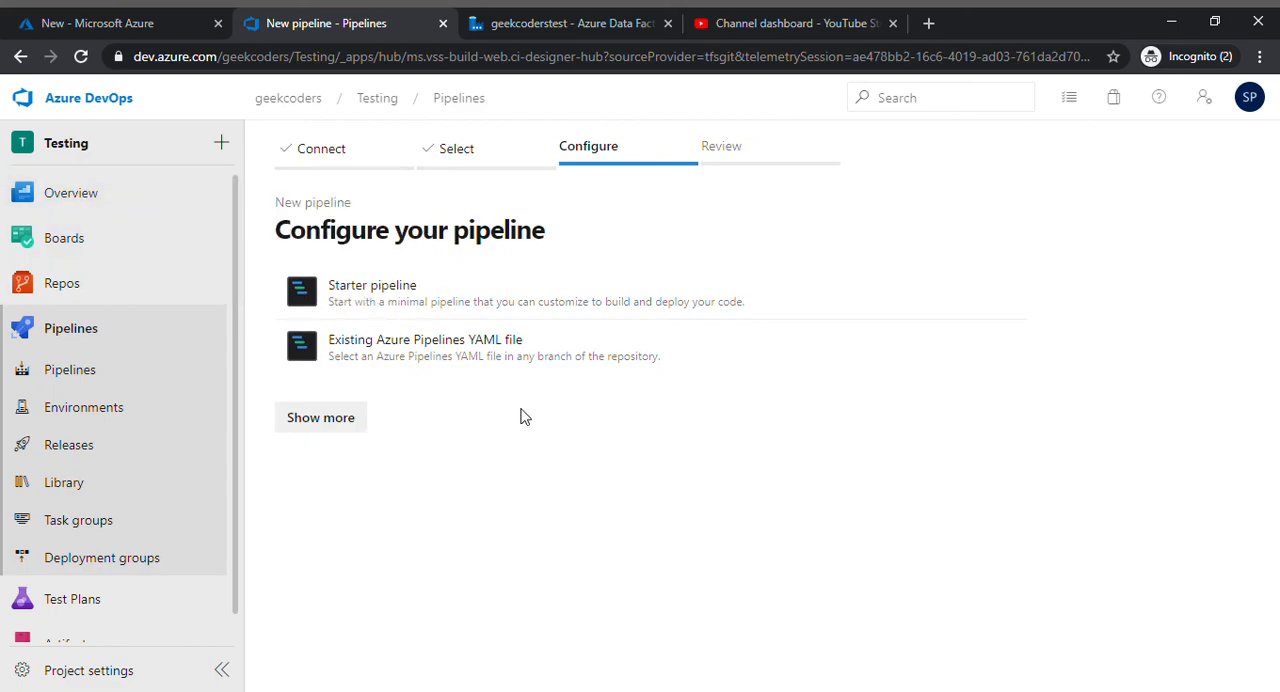
# Step: Configure the pipeline from the Starter pipeline template, then save and run it with azure-pipelines.yml committed directly to the master branch
pyautogui.click(508, 290)
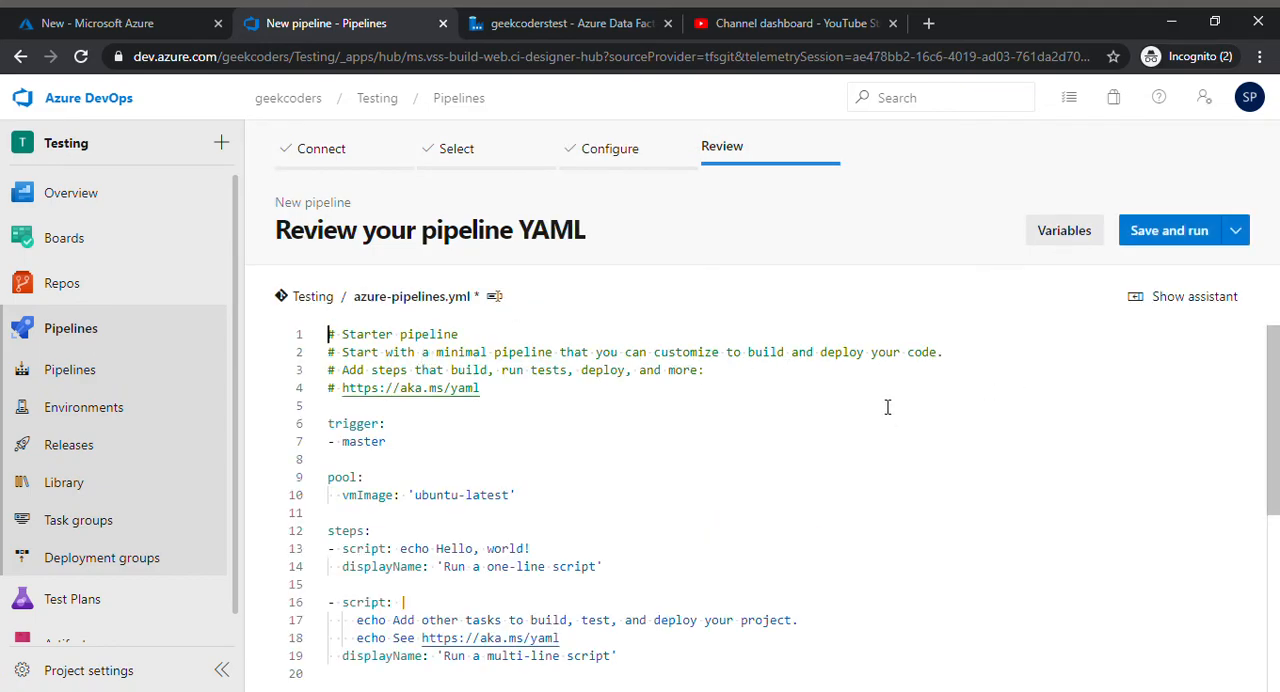
pyautogui.click(1187, 233)
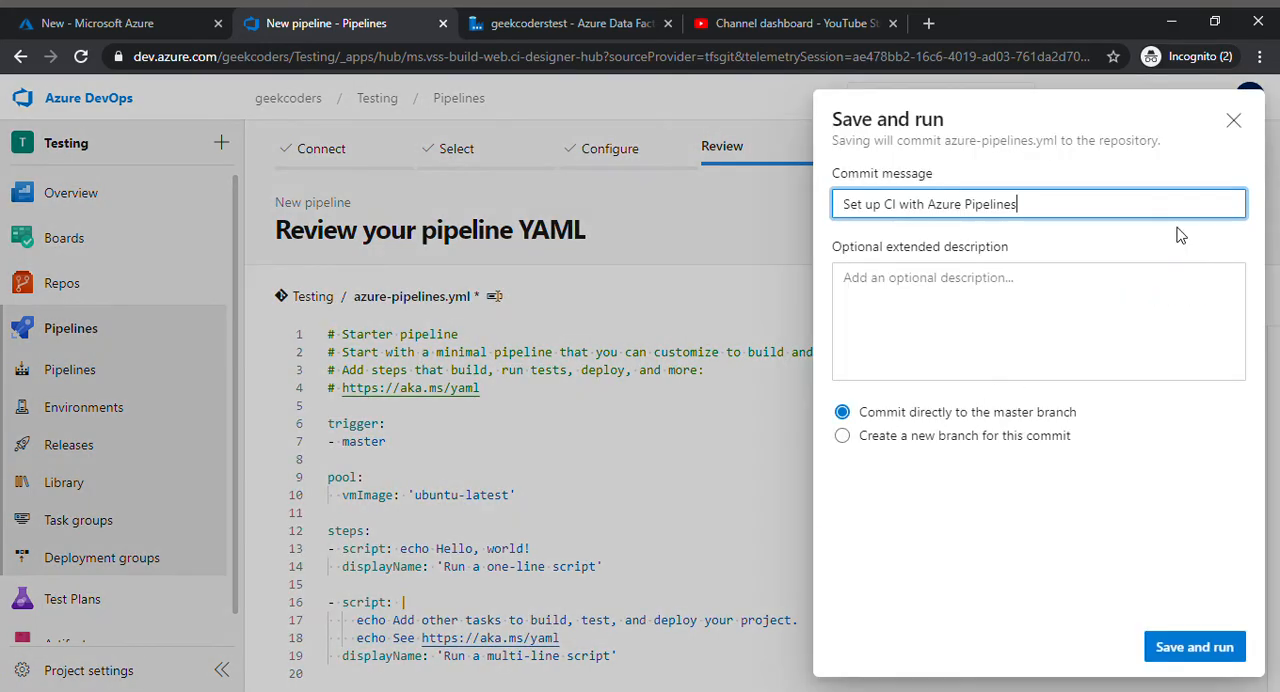
pyautogui.click(1184, 646)
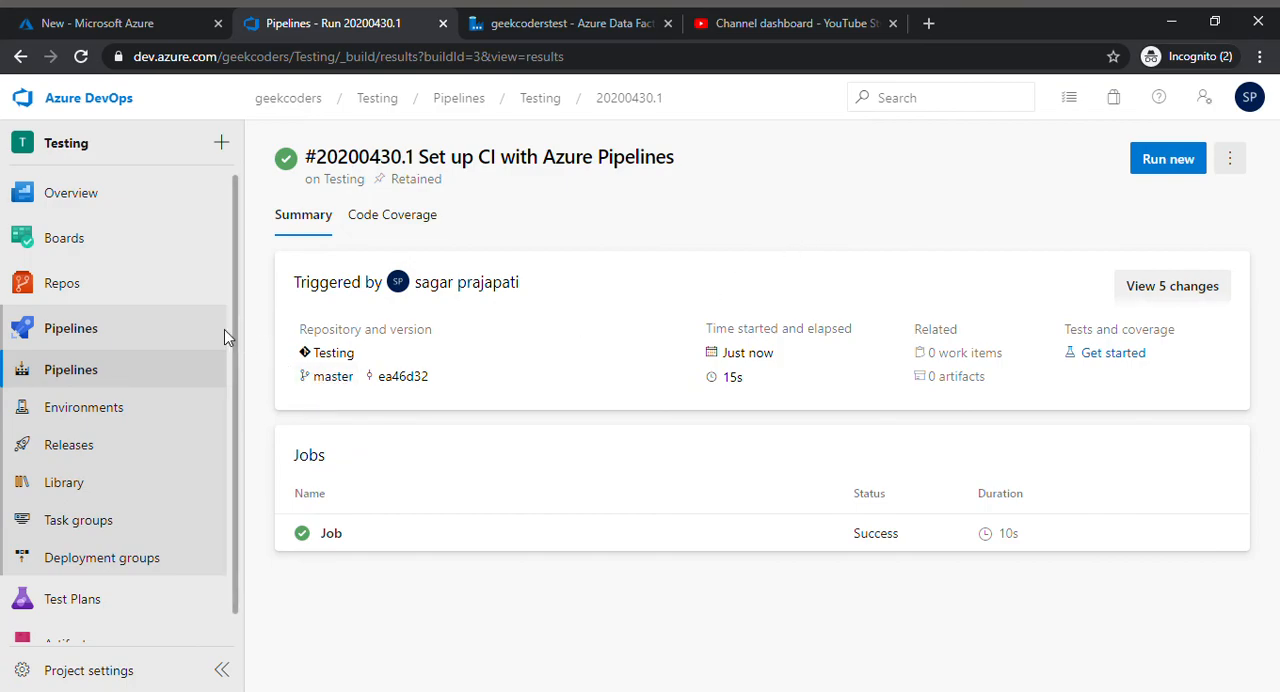
# Step: Review the pipeline run's summary and open the files of the project's repository
pyautogui.scroll(-2, 240, 420)
pyautogui.scroll(2, 245, 420)
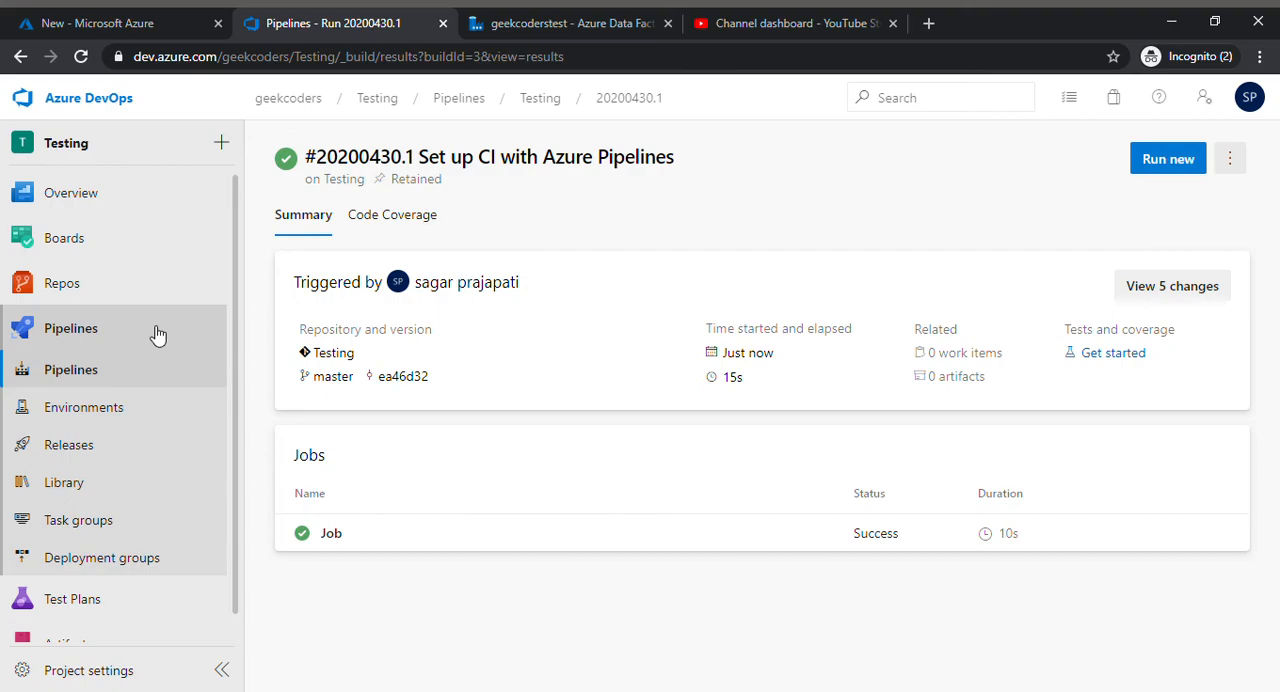
pyautogui.click(88, 292)
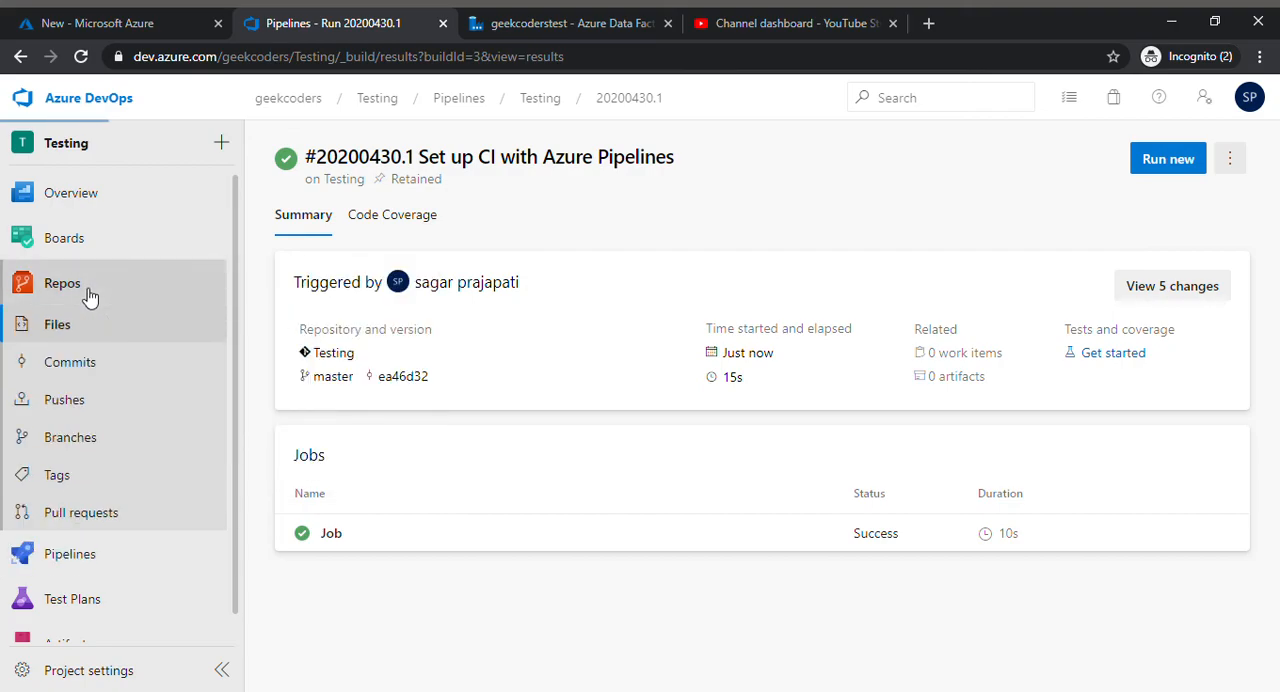